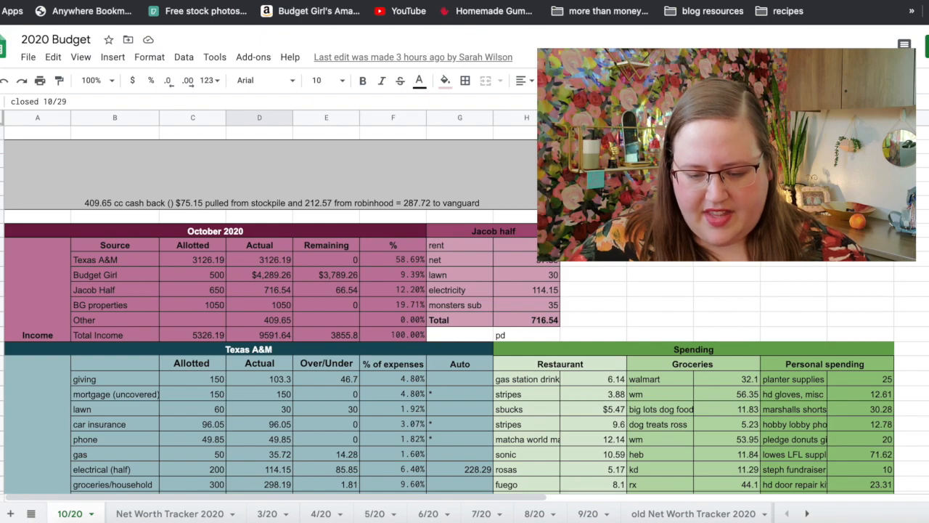
Step: Select and copy all cells of the 10/20 budget sheet
scroll(464, 310, down, 15)
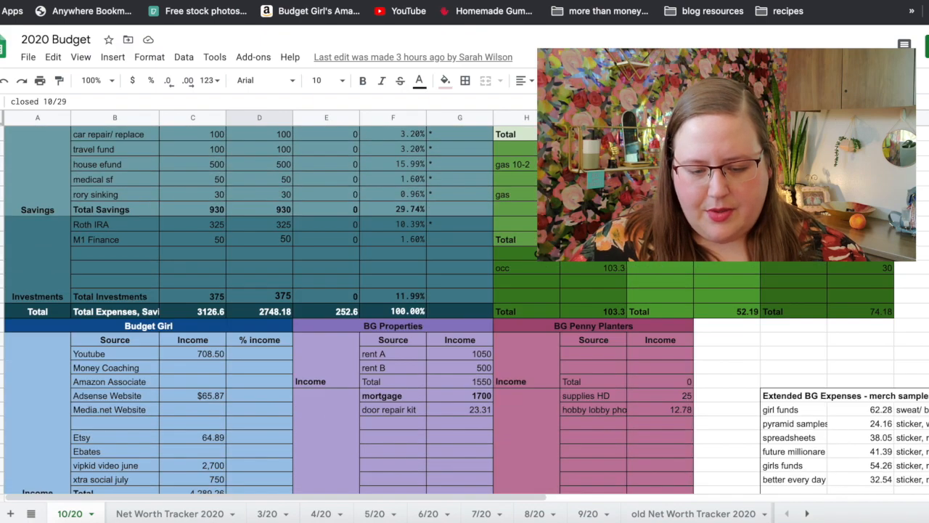
scroll(465, 309, down, 3)
scroll(464, 309, up, 15)
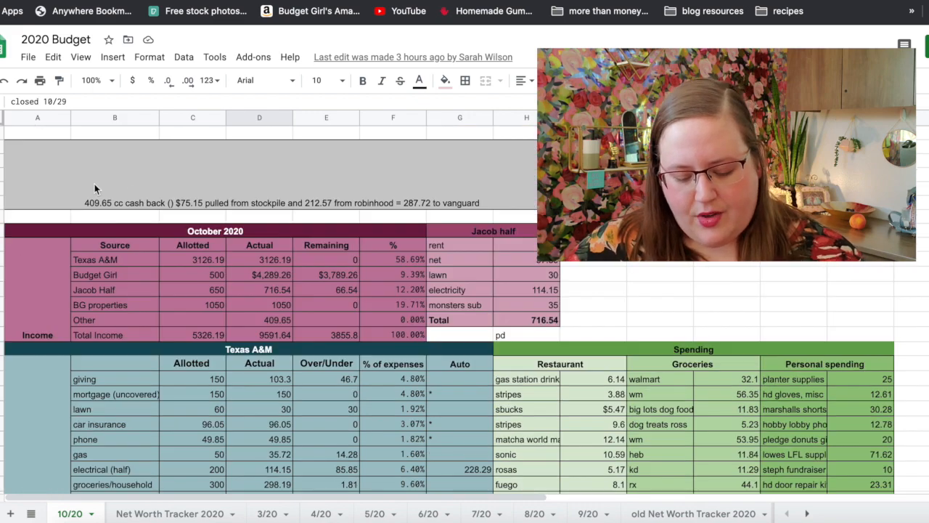
click(51, 137)
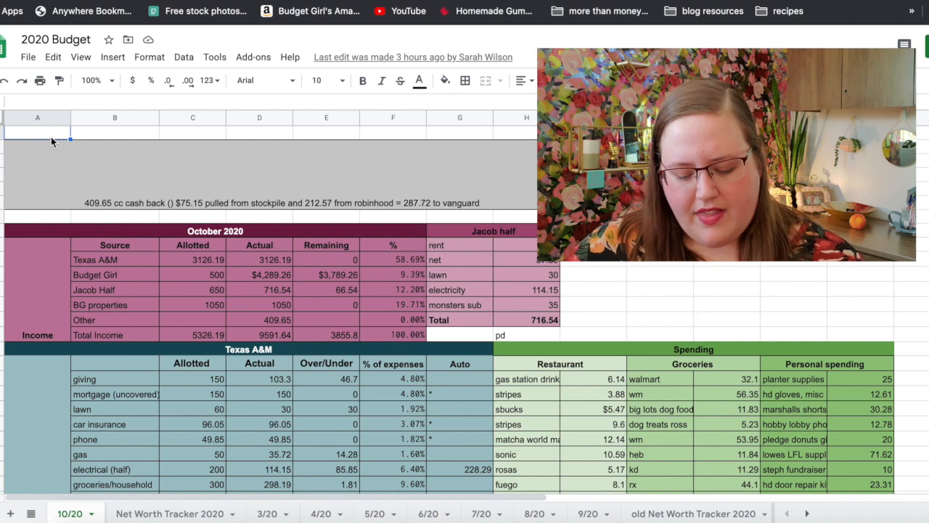
key(shift+Down)
key(ctrl+a)
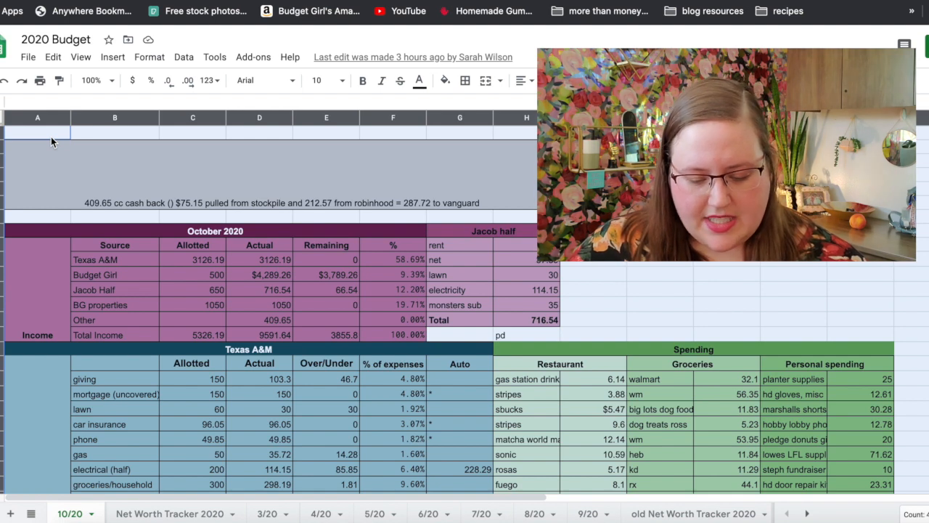
Step: Add a new sheet to the workbook and rename it 11/20
click(11, 513)
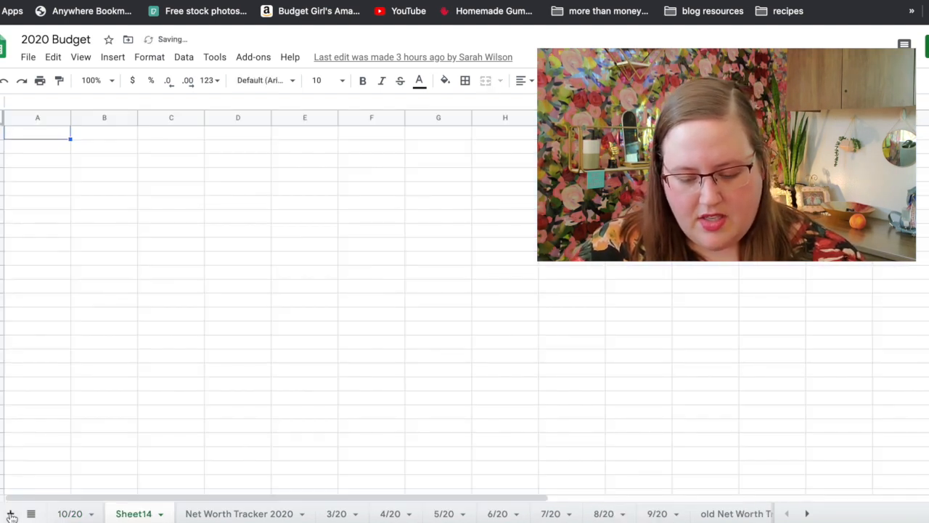
click(161, 513)
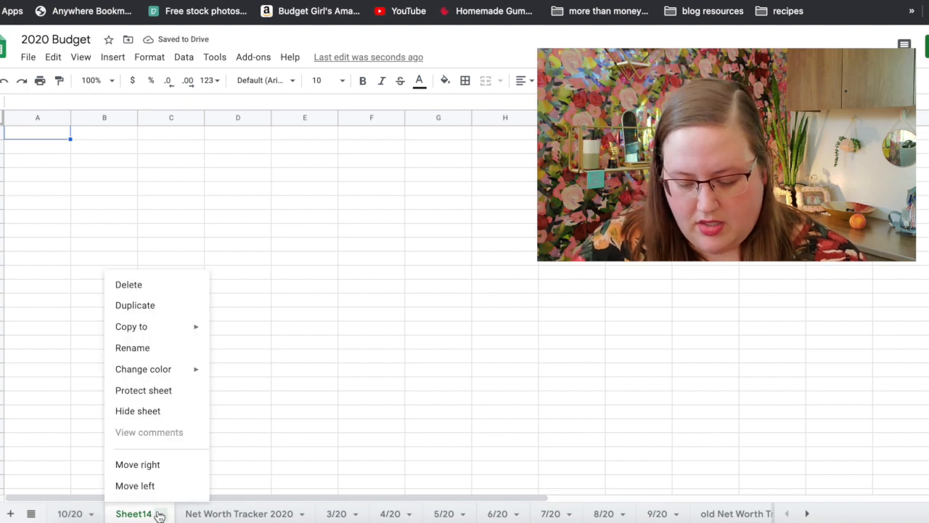
click(164, 348)
text(No)
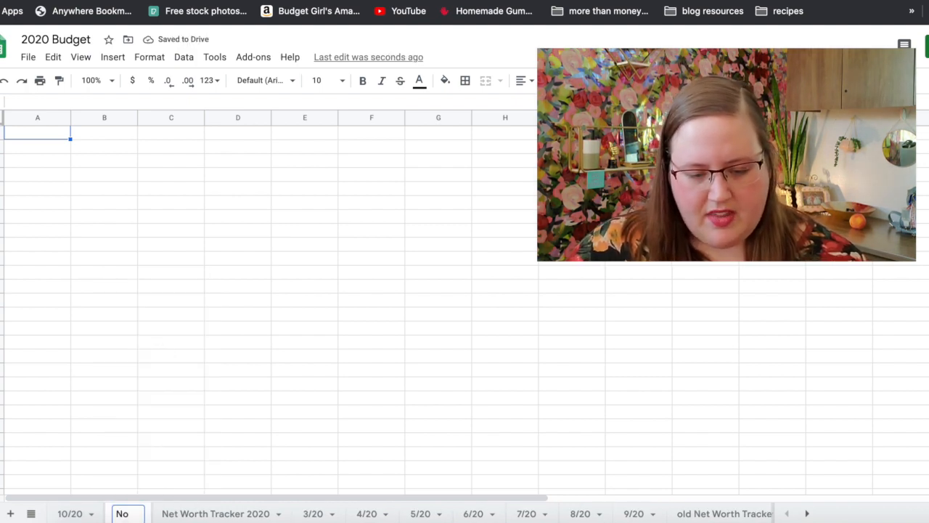
key(BackSpace)
key(BackSpace)
text(11/20)
key(Return)
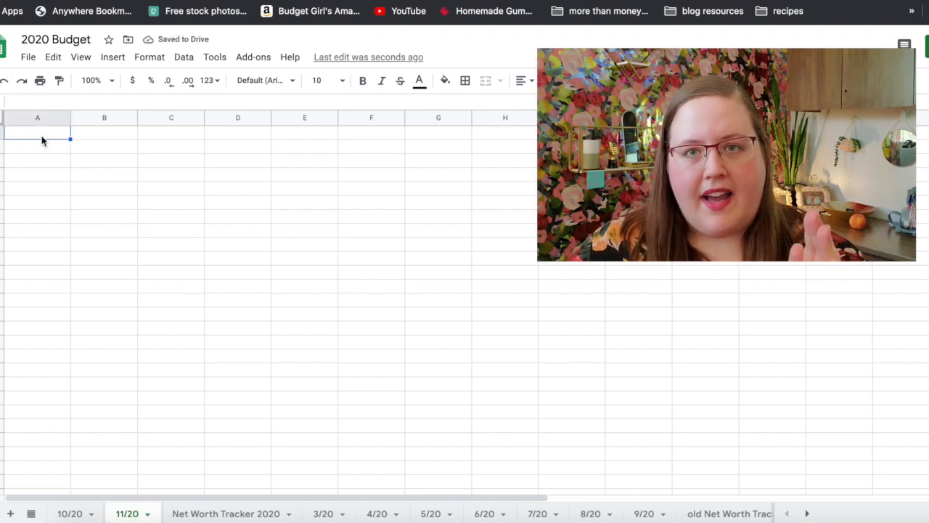
Step: Paste the copied October budget into the 11/20 sheet starting at cell A1
key(ctrl+v)
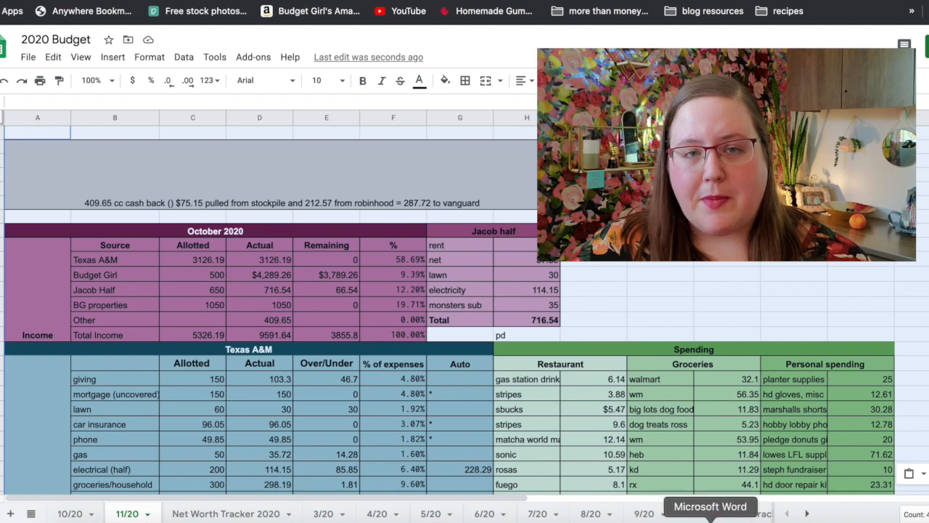
click(726, 218)
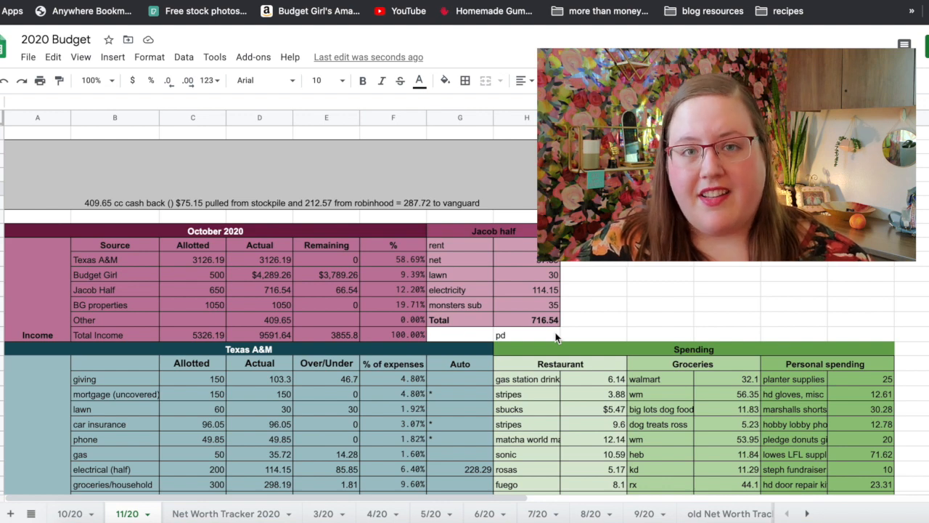
click(421, 162)
Step: Change the date in the budget's title cell above the income table to 11/1/2020
double_click(222, 231)
key(Left)
key(Left)
key(Left)
key(Left)
key(Left)
key(Left)
key(BackSpace)
text(1)
key(BackSpace)
key(BackSpace)
key(BackSpace)
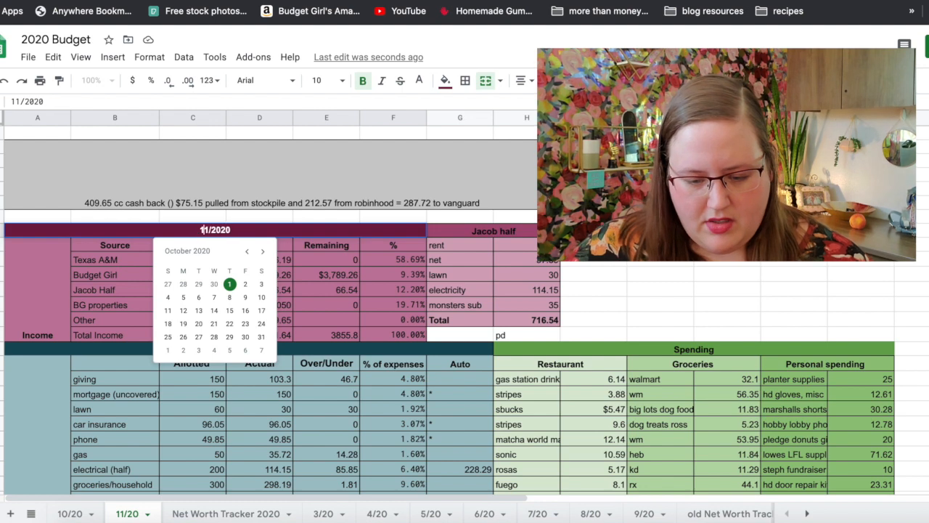
key(Right)
key(Right)
text(/1)
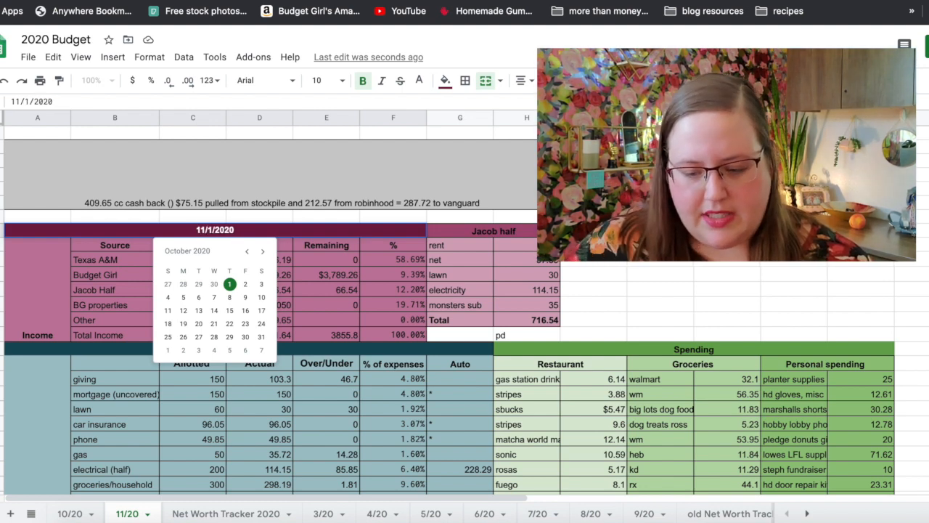
key(Return)
Step: Clear the cash back note from the grey notes area and the "pd" mark below the half-share table
click(243, 170)
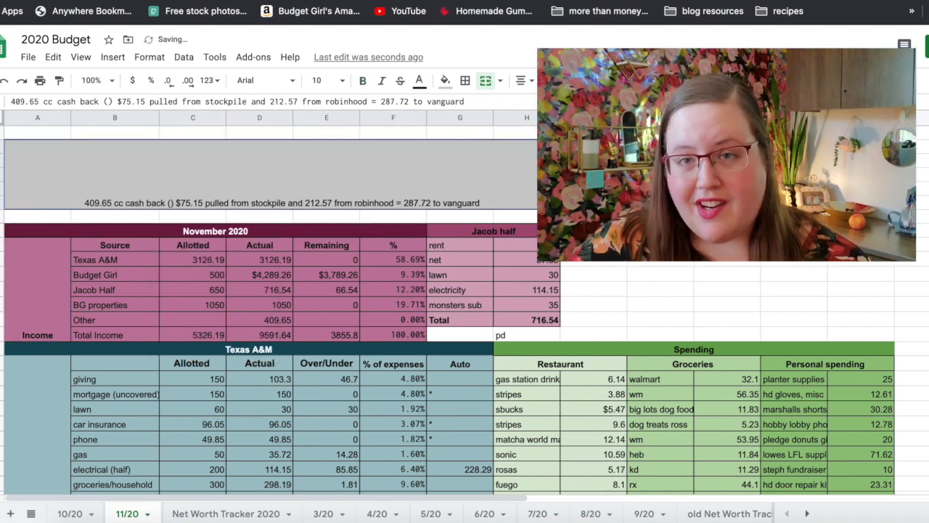
key(Delete)
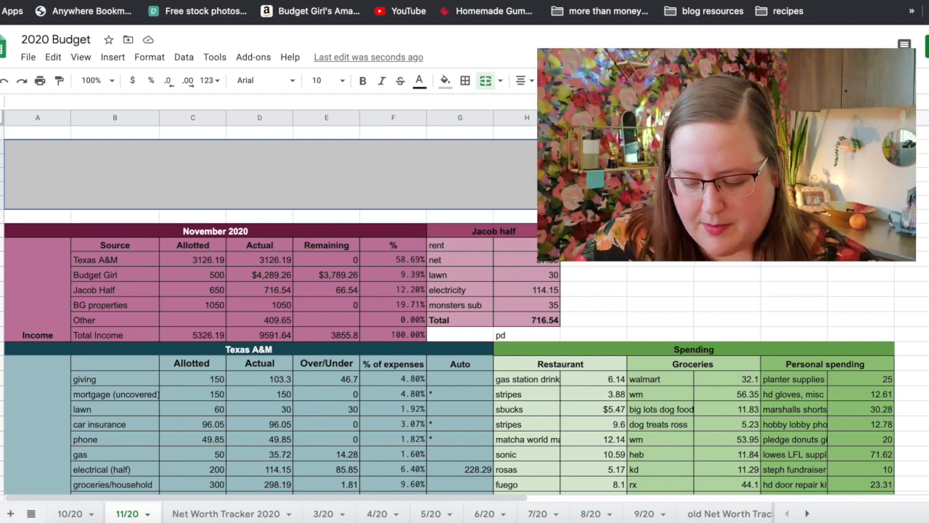
click(501, 336)
key(Delete)
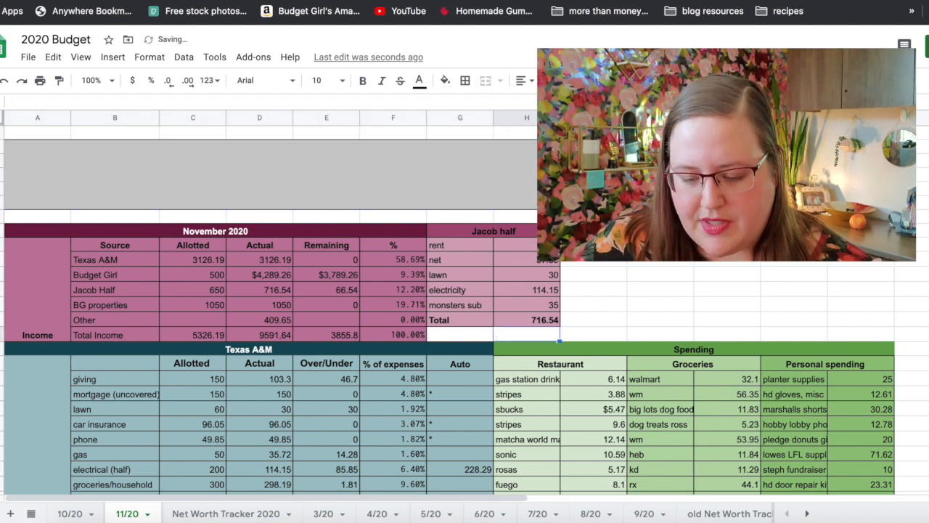
Step: Clear the electricity amount in the half-share table and the actual amount of the Other income row
click(529, 292)
key(Delete)
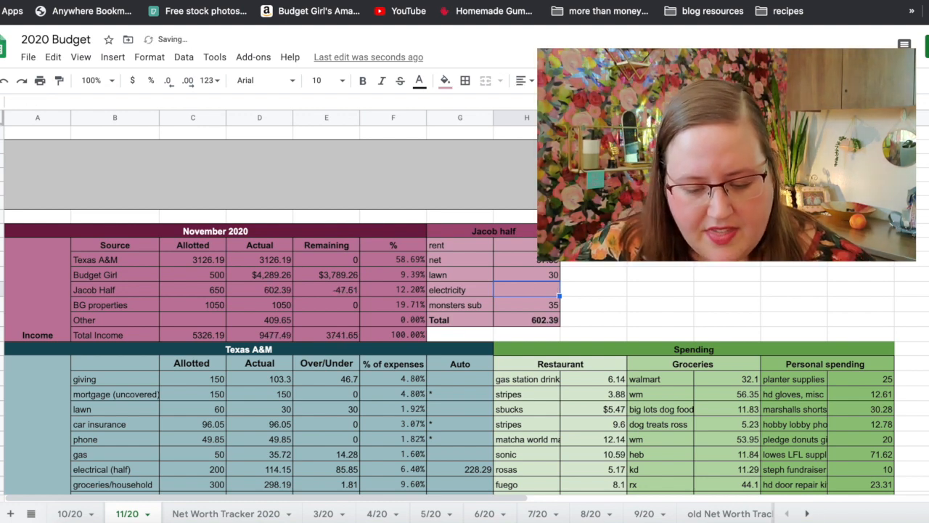
click(267, 289)
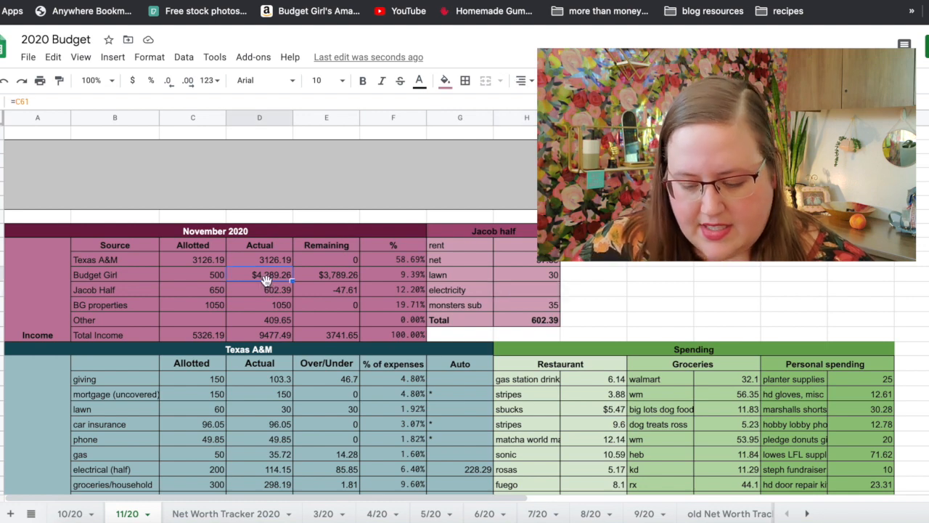
click(279, 318)
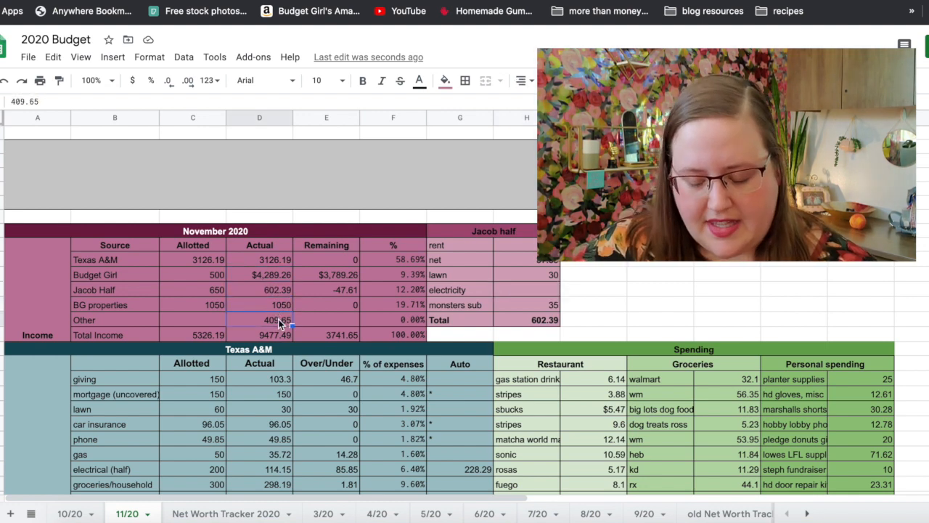
key(Delete)
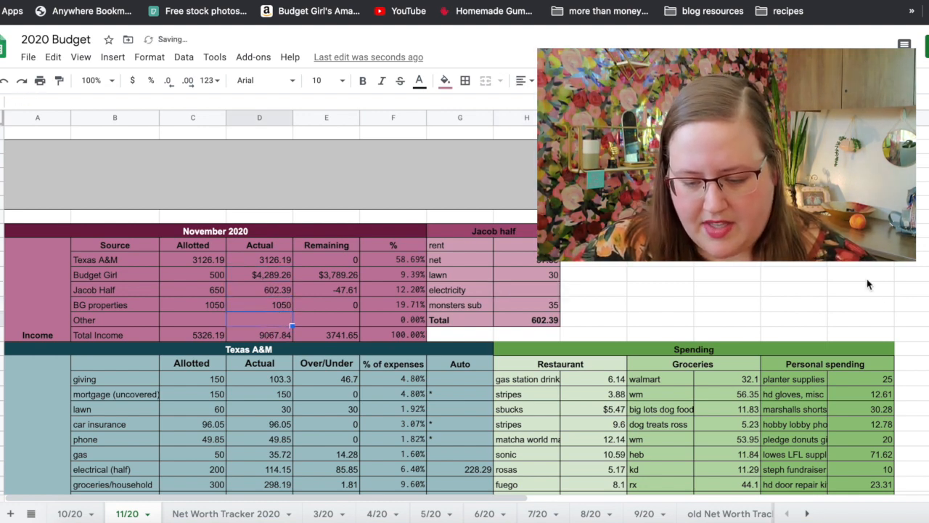
Step: Clear the Actual and Auto amounts in the electrical (half) expense row
scroll(465, 312, down, 3)
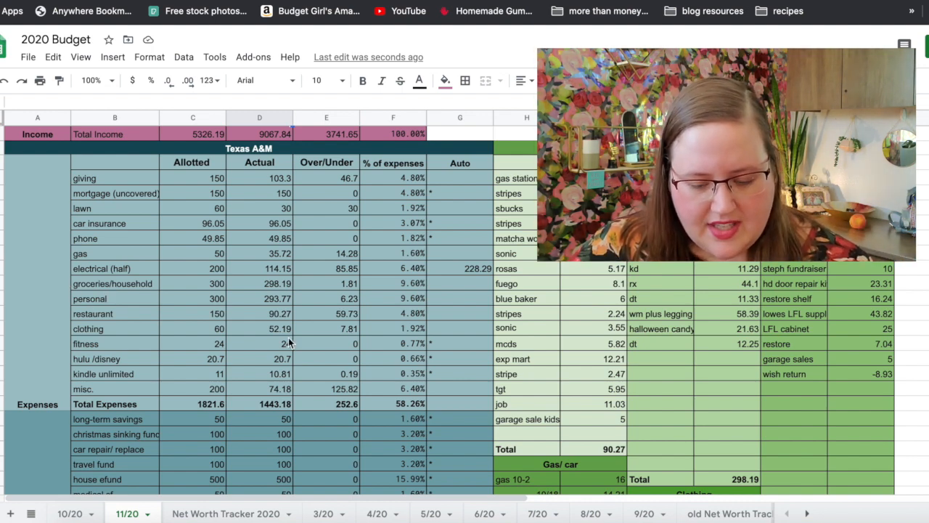
click(274, 268)
key(Delete)
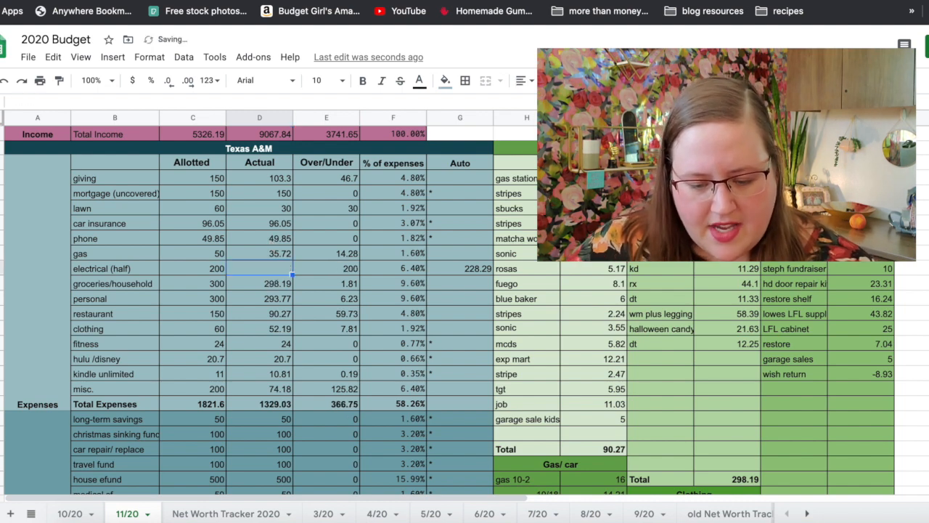
click(472, 271)
key(Delete)
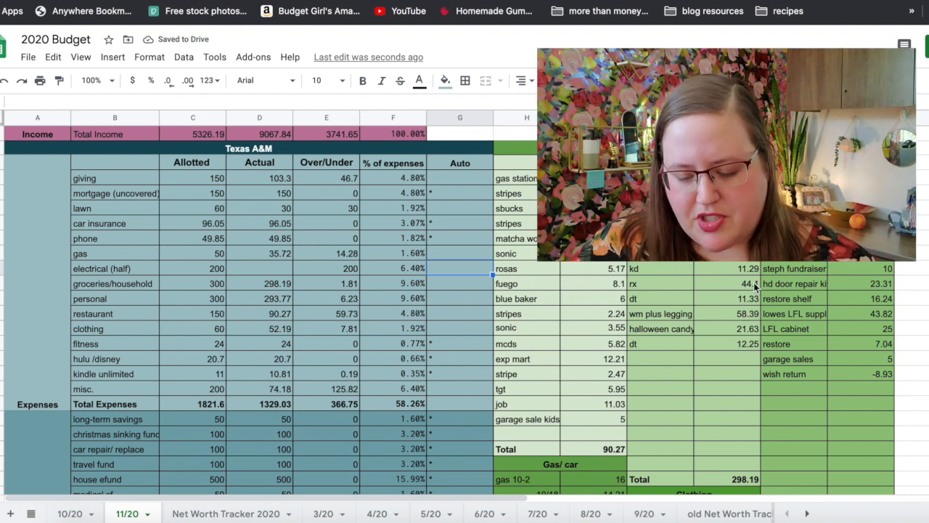
Step: Clear all October entries from the Restaurant, Groceries and Personal spending lists, keeping their total rows
drag(516, 178, 595, 426)
key(Delete)
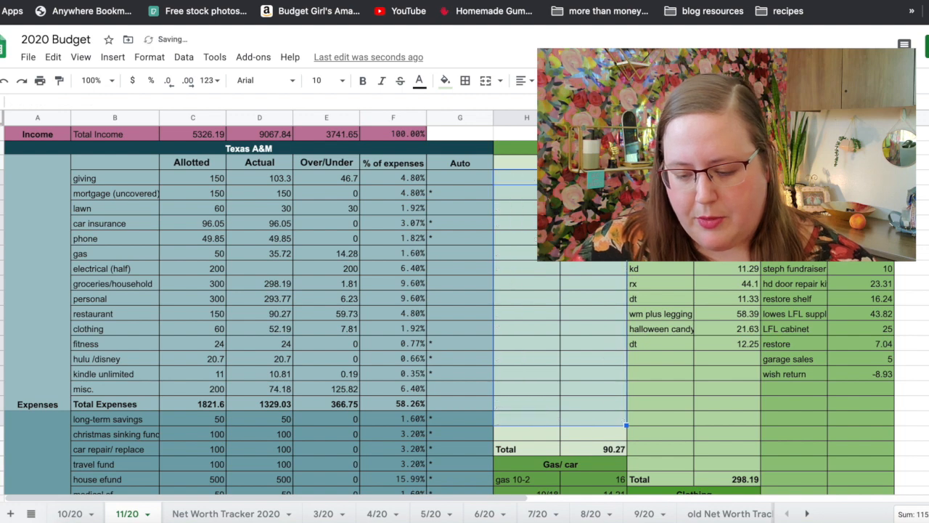
click(657, 268)
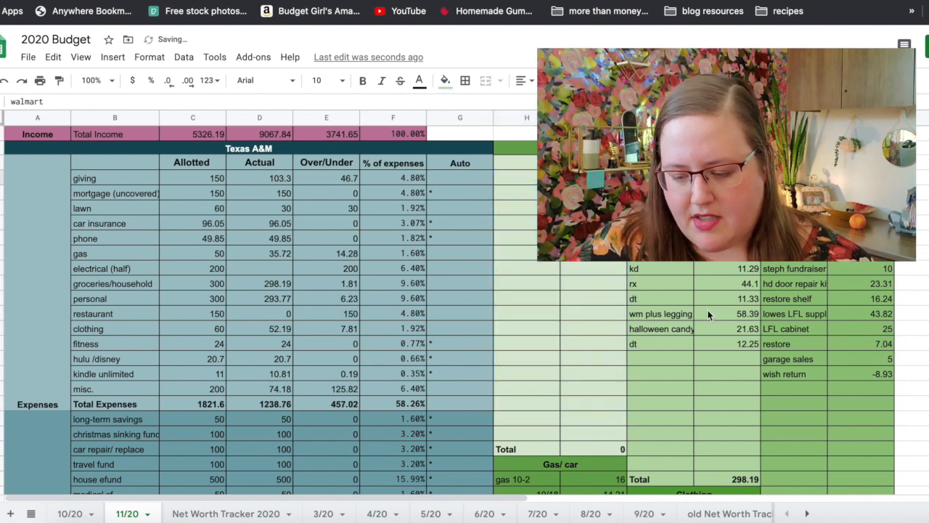
shift+click(719, 366)
key(Delete)
drag(795, 181, 856, 401)
key(Delete)
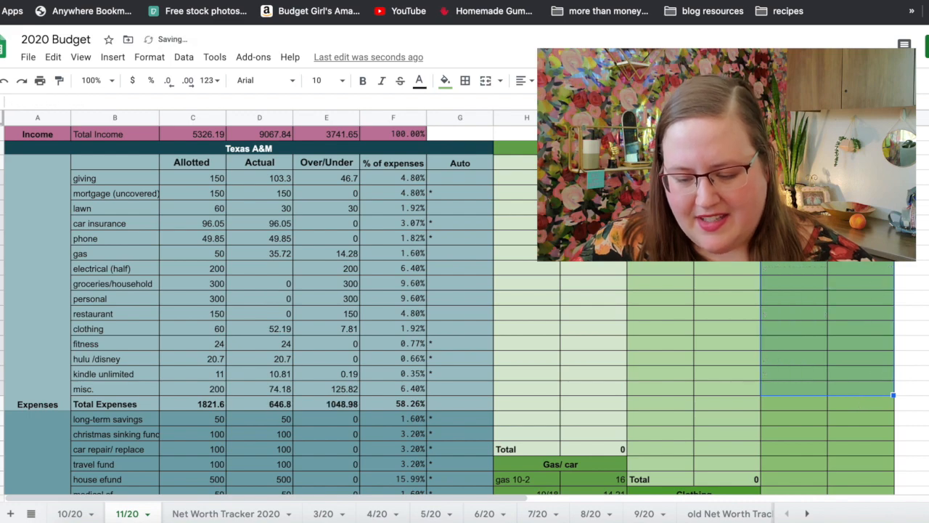
Step: Clear the October entries from the Gas/car, Clothing, Misc. and Gifts/Giving lists, keeping their total rows
scroll(856, 395, down, 4)
scroll(541, 294, down, 7)
scroll(541, 294, up, 7)
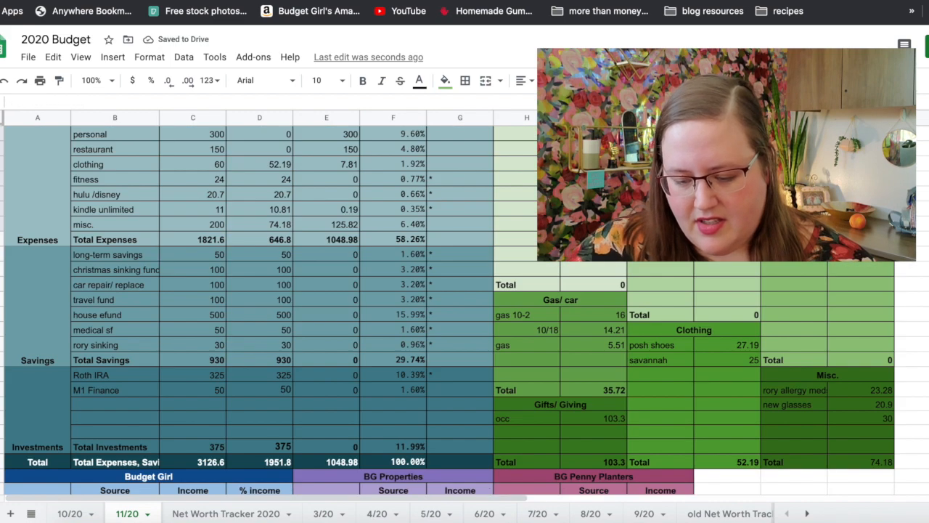
scroll(541, 294, down, 1)
drag(541, 289, 596, 323)
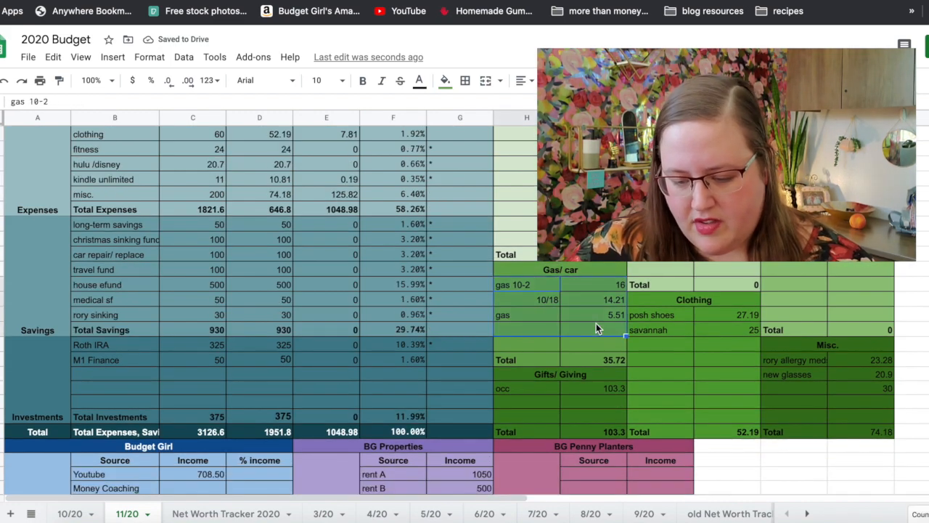
key(Delete)
drag(675, 315, 865, 395)
key(Delete)
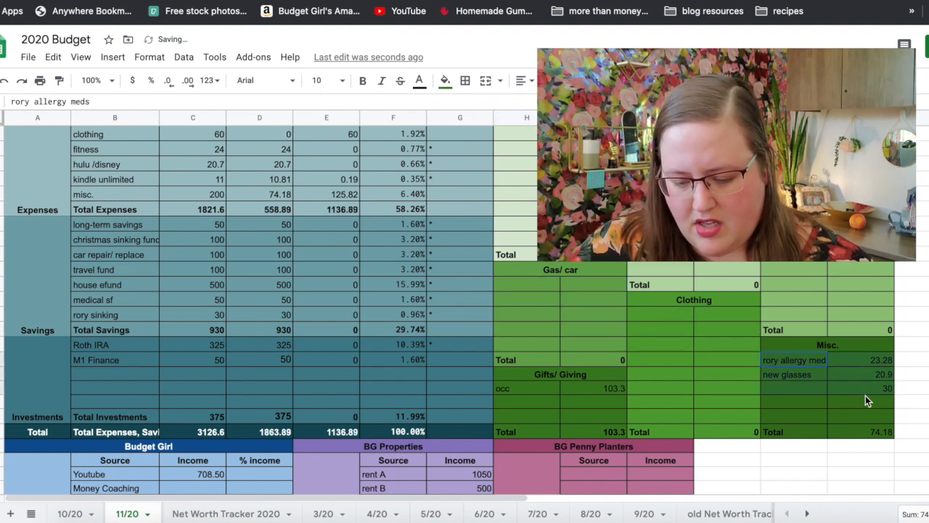
key(Delete)
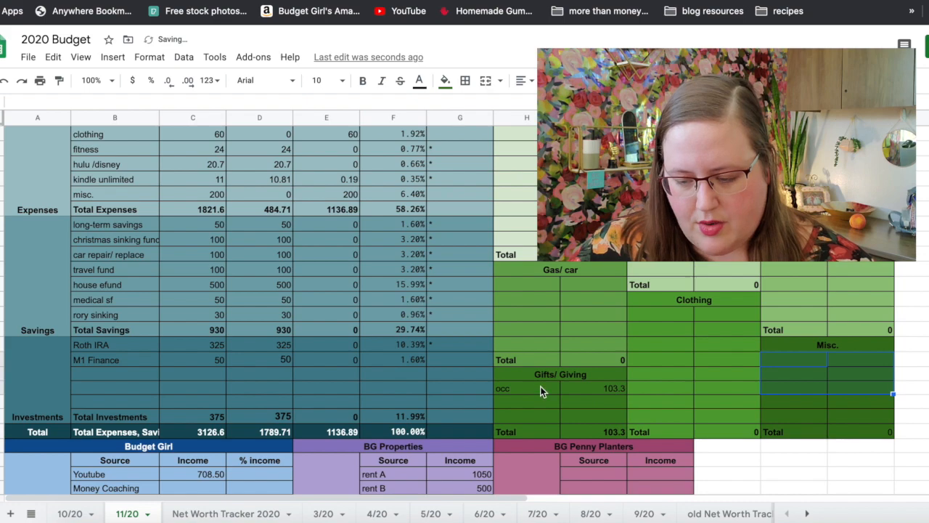
drag(544, 388, 573, 392)
key(Delete)
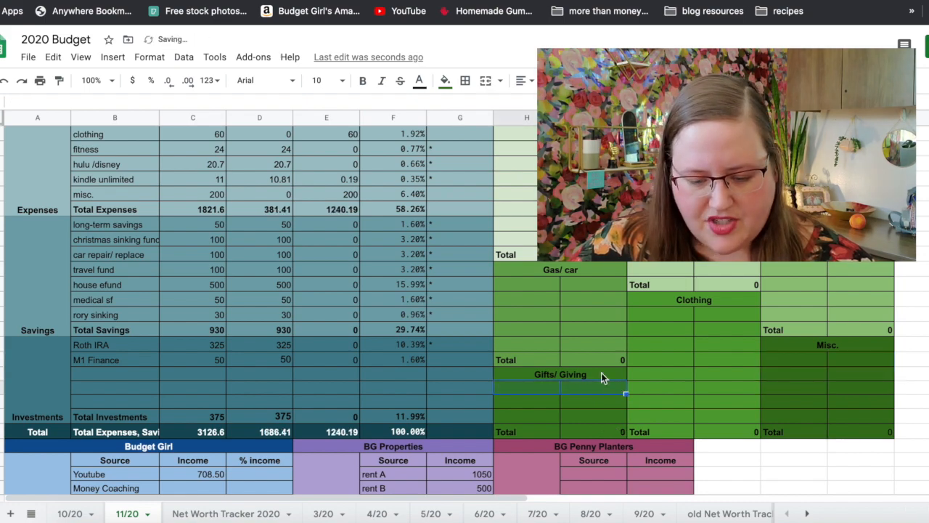
Step: Set the actual amount of the electrical (half) expense to 0
scroll(465, 312, up, 5)
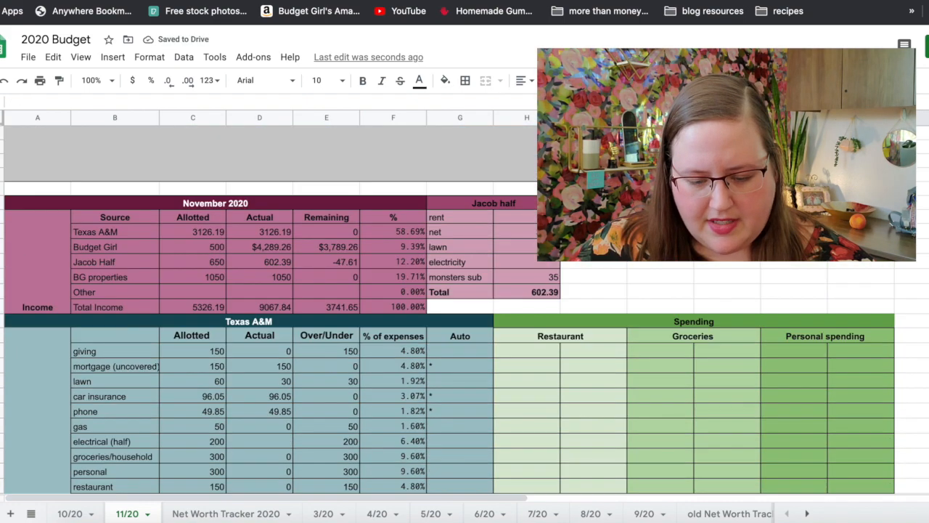
scroll(464, 312, down, 3)
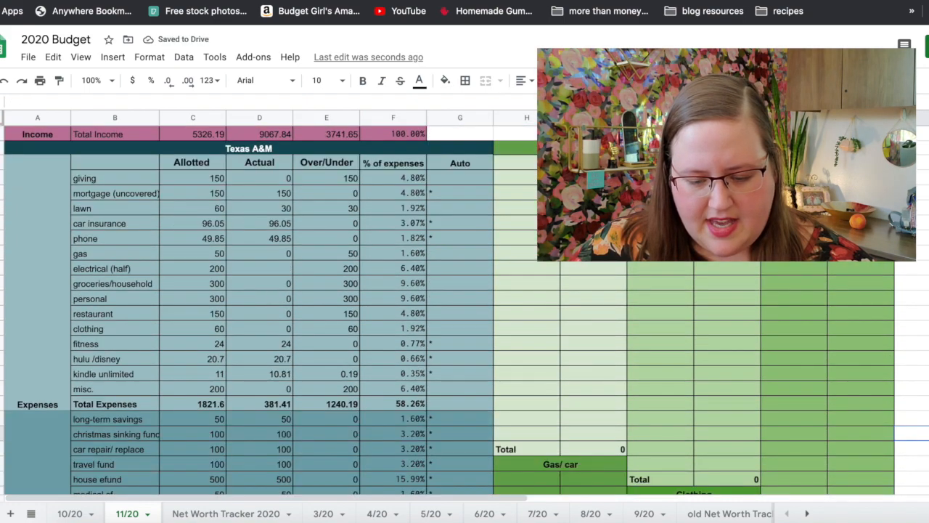
click(283, 269)
text(0)
click(728, 362)
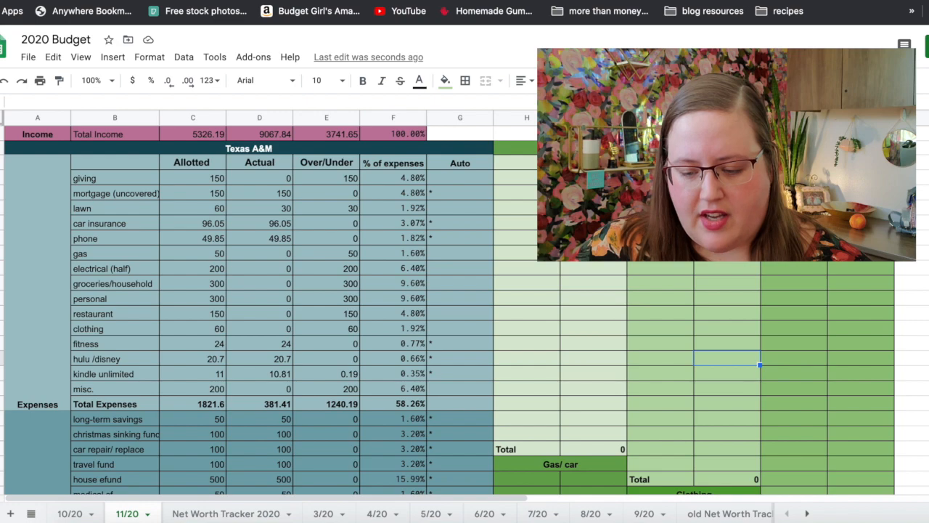
Step: Check the note about next month's electricity bill beside the income tables
scroll(465, 304, up, 3)
click(592, 206)
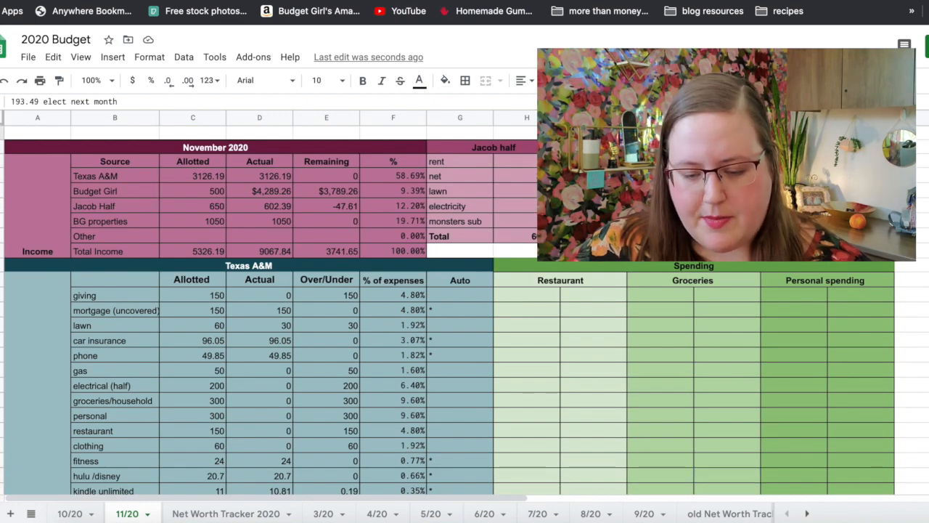
scroll(464, 305, down, 5)
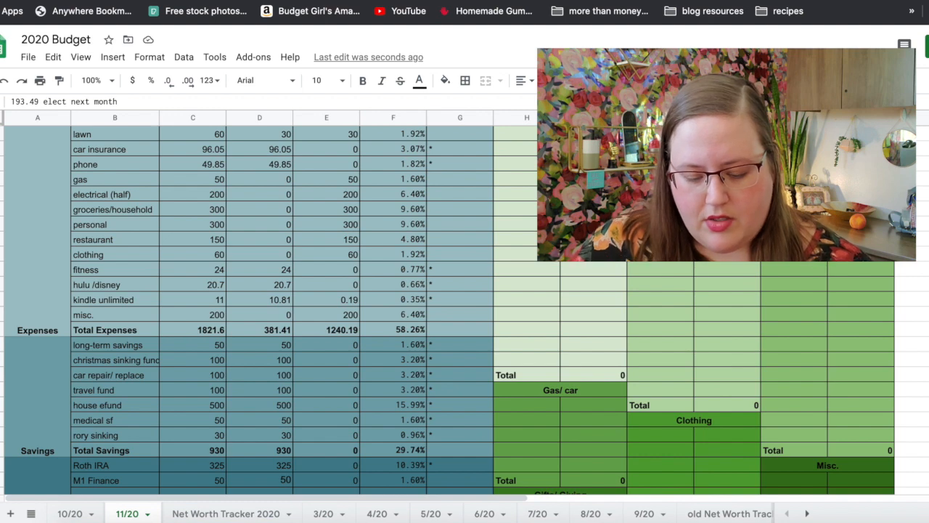
Step: Note 193.49 beside the electrical (half) expense in the Auto column and set its actual amount to 96.75
click(456, 190)
text(193.)
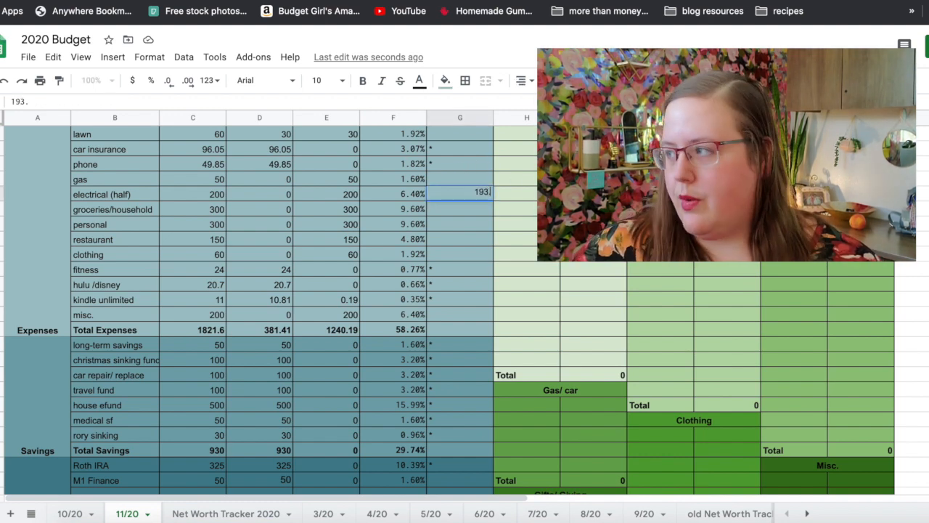
text(49)
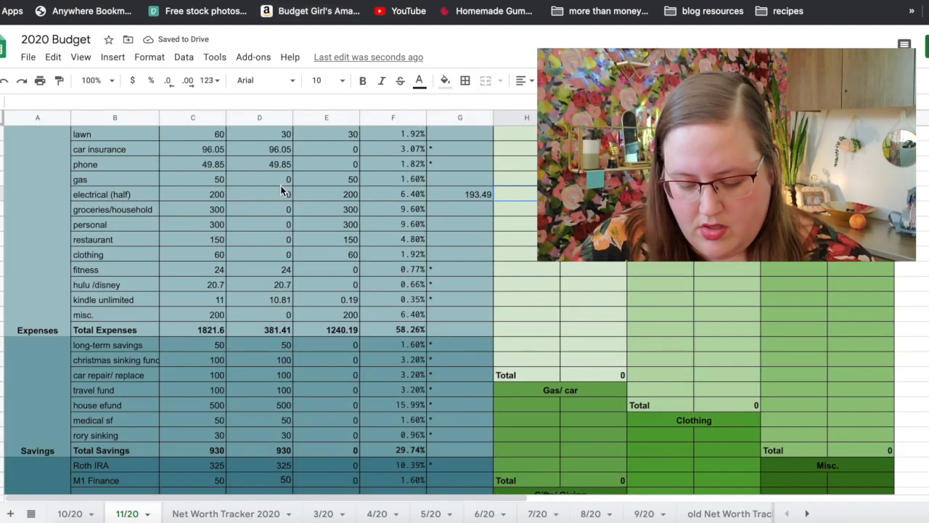
click(283, 196)
text(96.75)
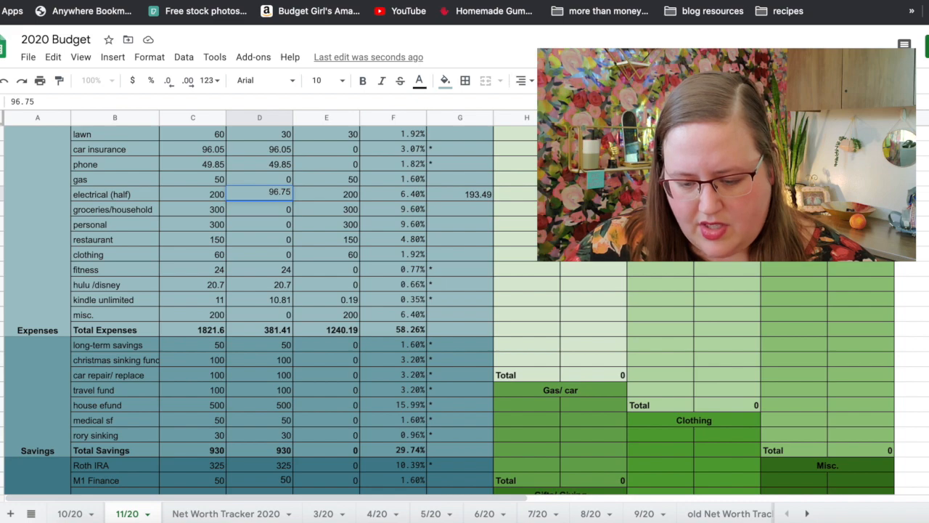
key(Return)
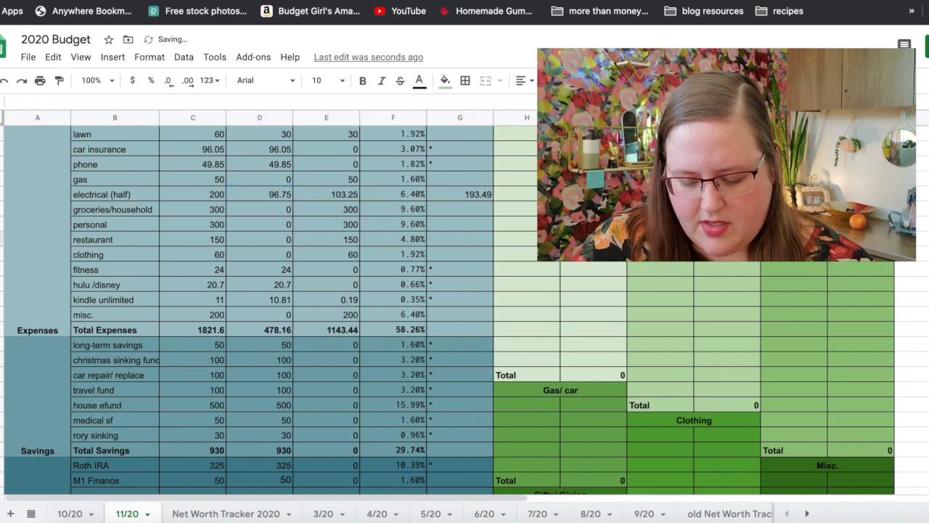
Step: Set the electricity amount to 96.75 in the shared-bills table beside the November income table
scroll(511, 322, up, 5)
click(542, 294)
text(95)
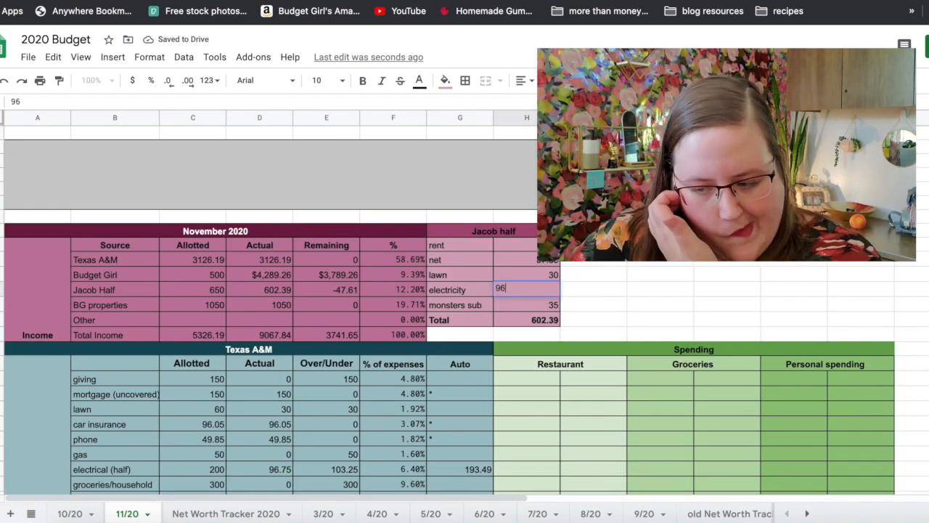
text(.75)
click(759, 264)
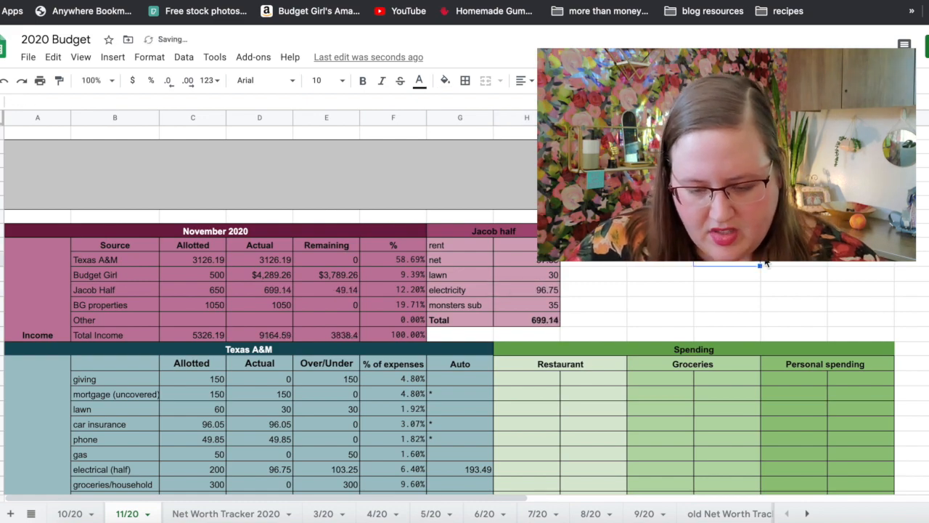
Step: Clear the supplies and hobby store expenses from BG Penny Planters and the door repair kit entry from BG Properties
scroll(464, 312, down, 5)
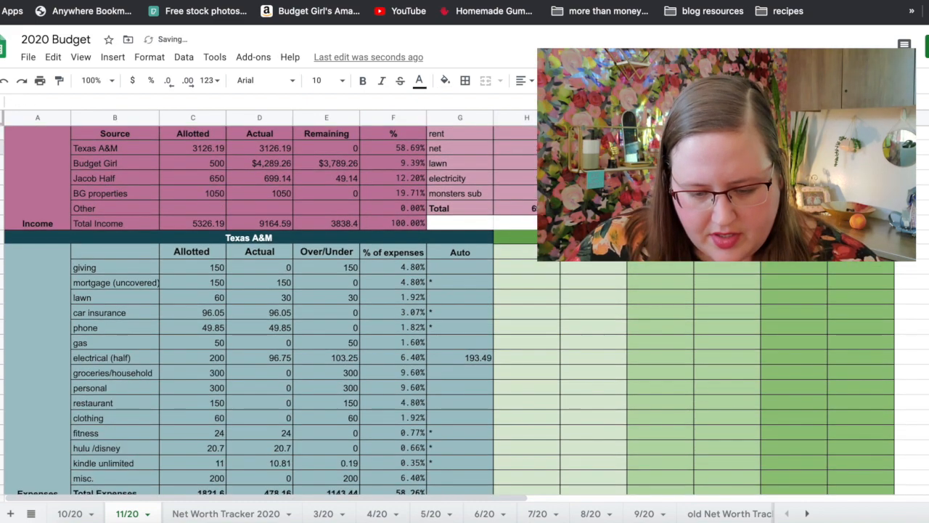
scroll(465, 312, up, 2)
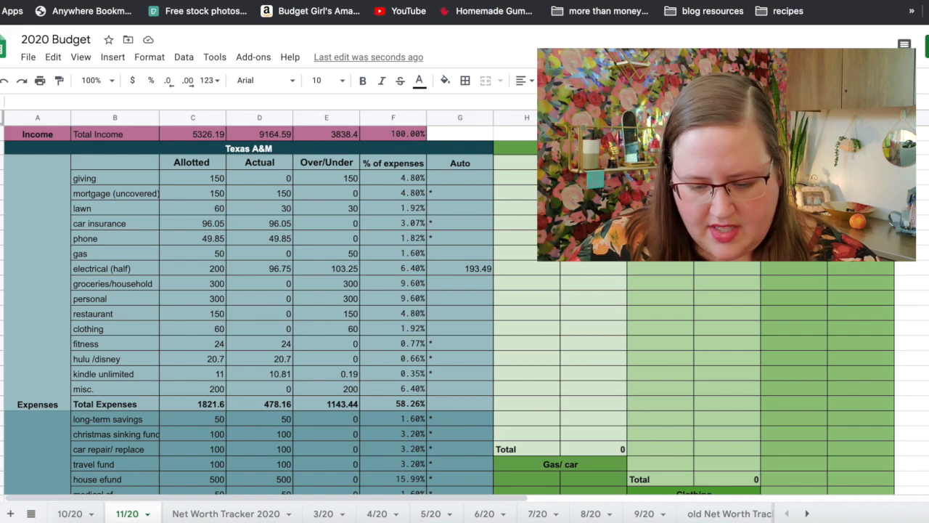
scroll(271, 344, down, 5)
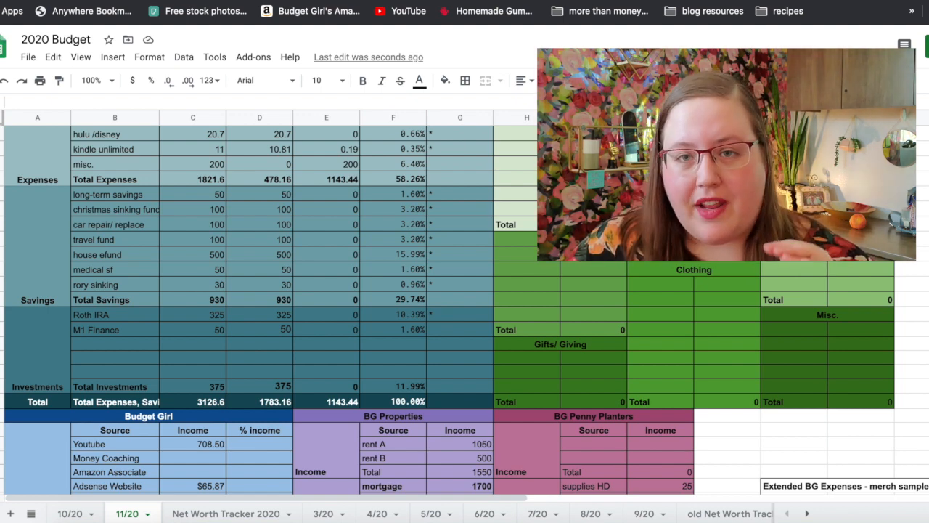
scroll(465, 312, down, 3)
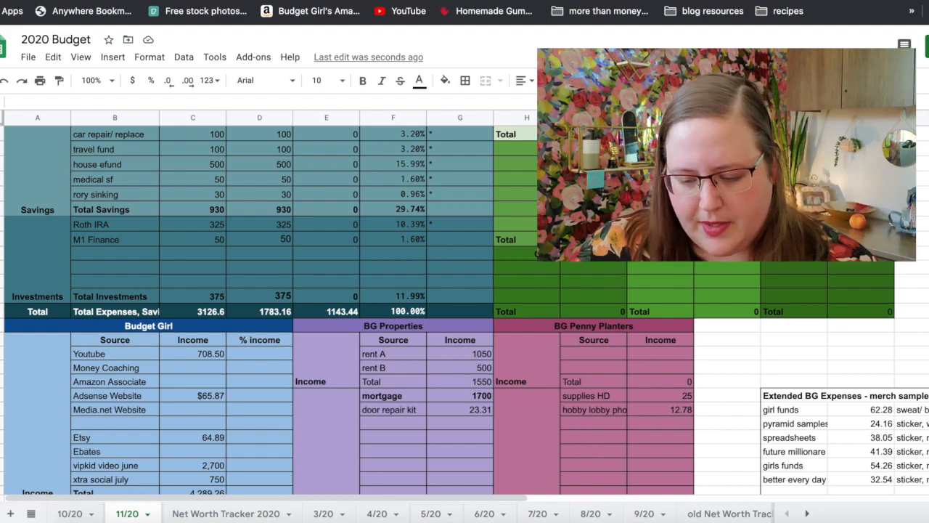
scroll(465, 310, down, 2)
scroll(465, 310, down, 3)
scroll(464, 310, up, 2)
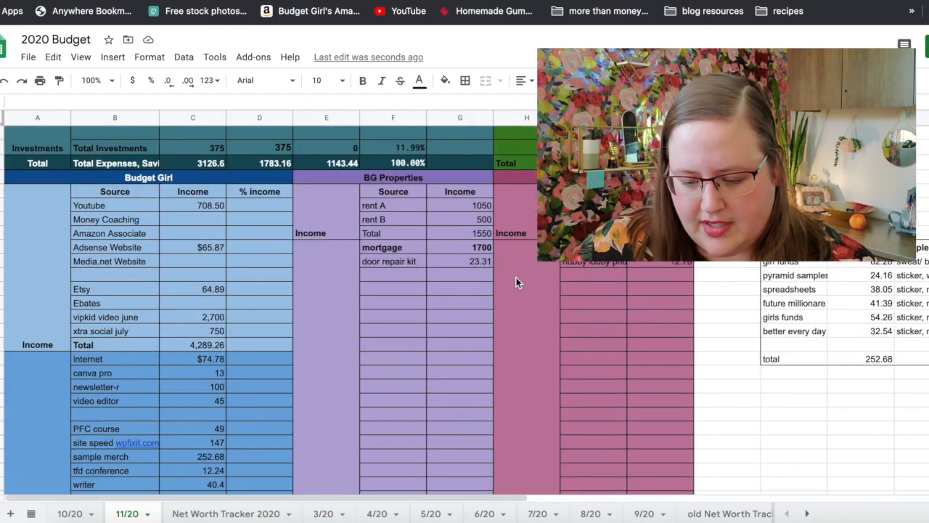
drag(593, 247, 670, 265)
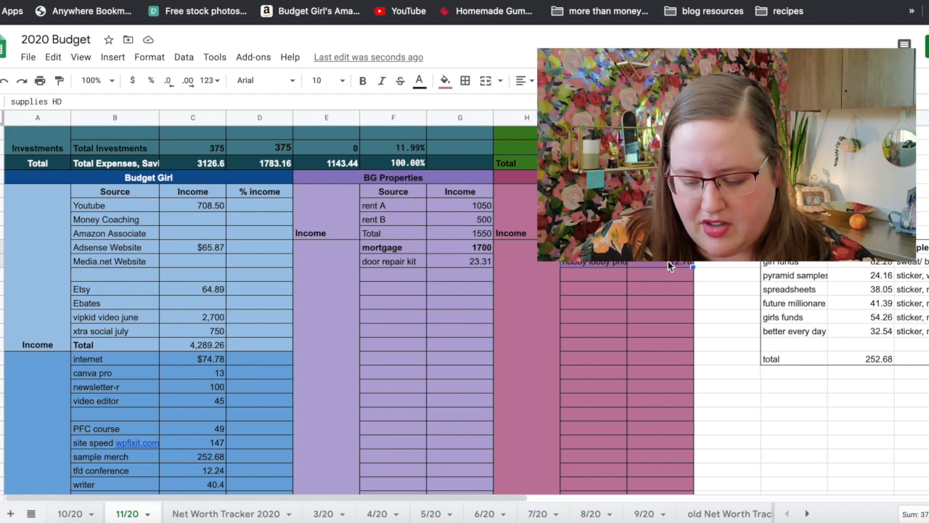
key(Delete)
drag(412, 260, 443, 260)
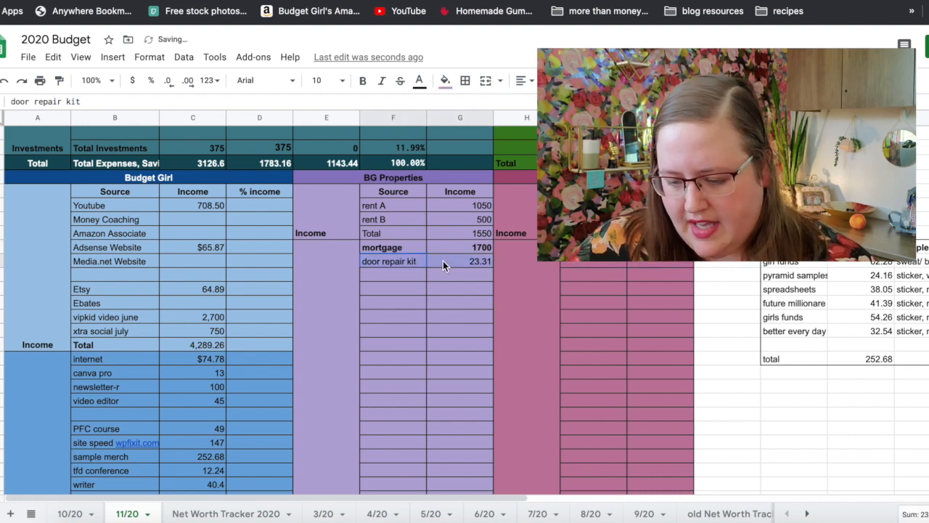
key(Delete)
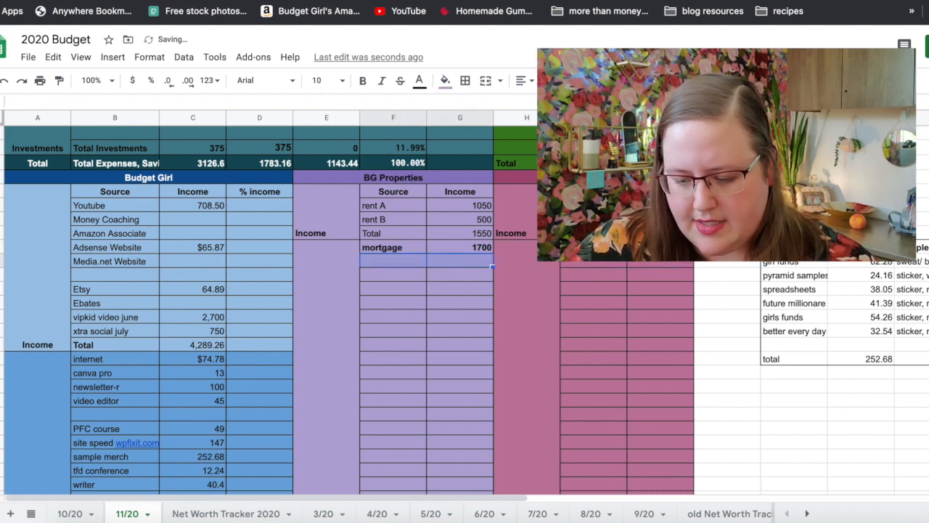
Step: Clear the Extended BG Expenses merch sample table and remove its borders
drag(728, 220, 868, 391)
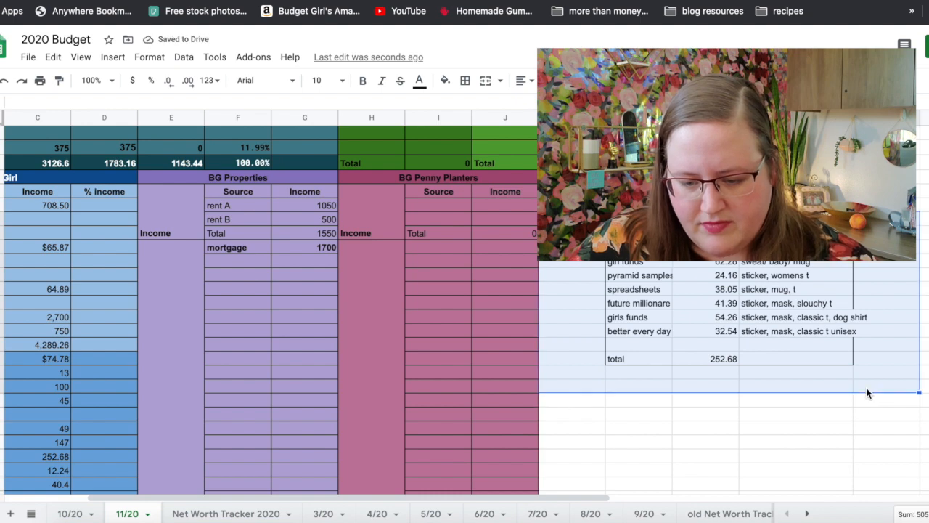
key(Delete)
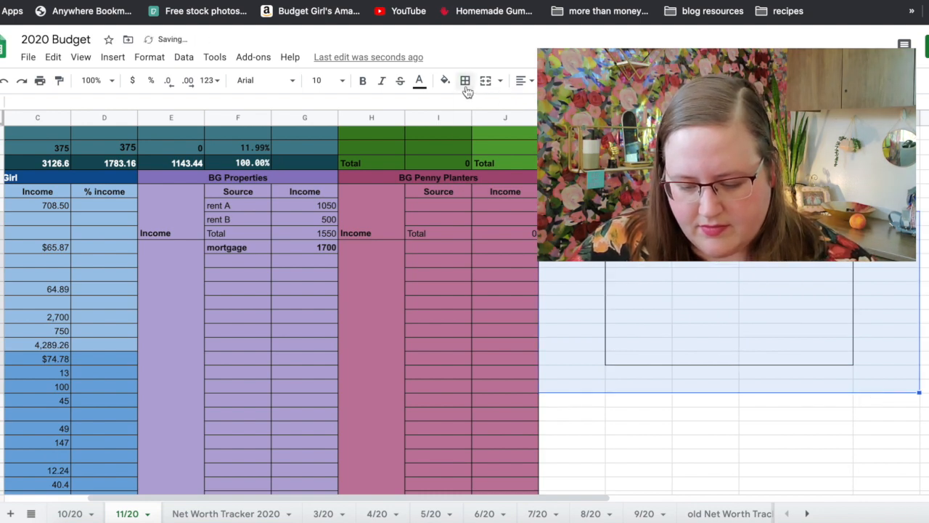
click(466, 82)
click(540, 122)
click(728, 291)
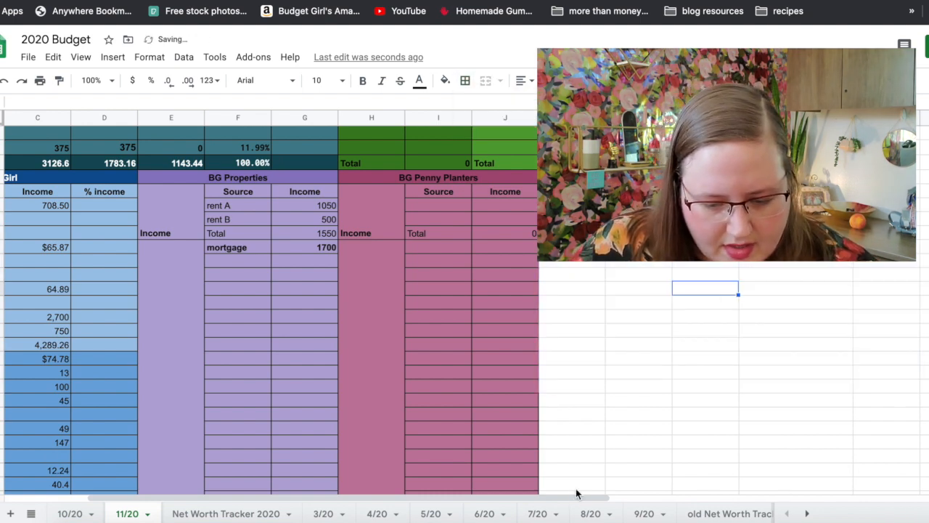
Step: Clear the Budget Girl income amounts from Youtube through xtra social july, keeping the source names and total
drag(568, 501, 486, 501)
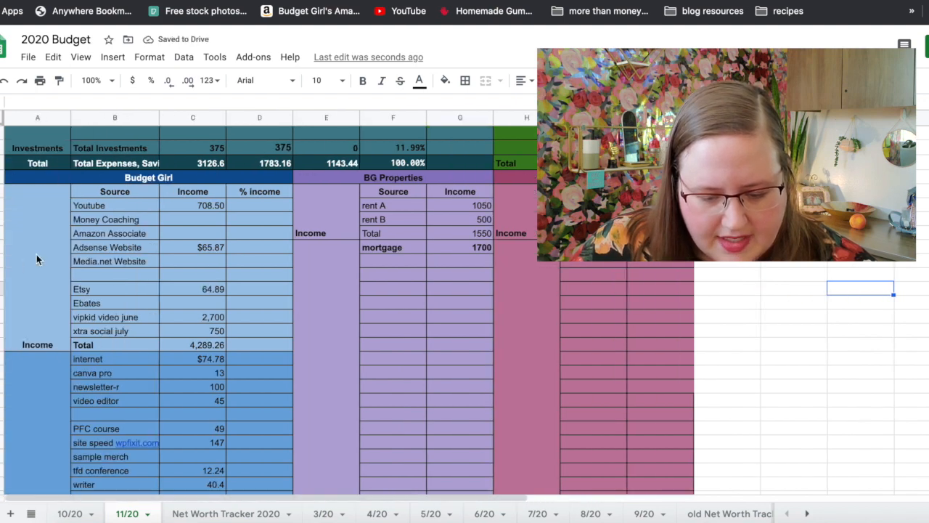
click(209, 206)
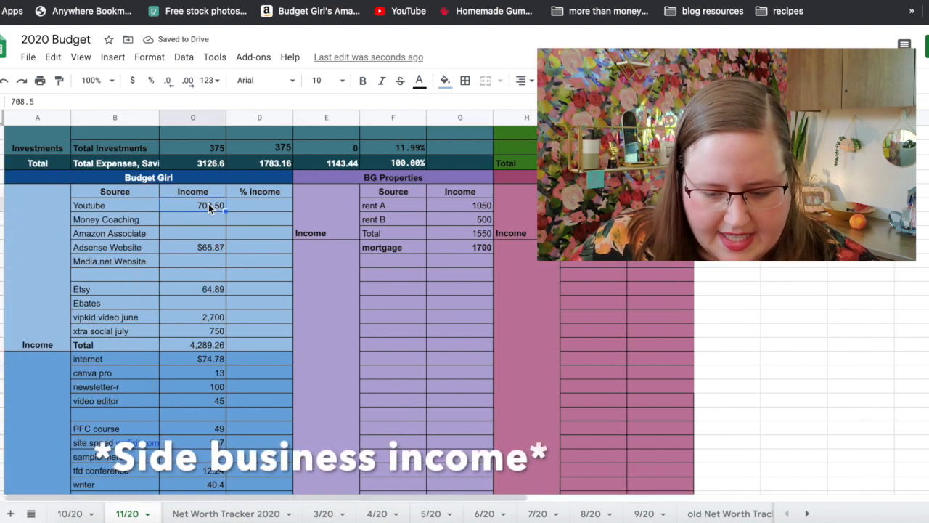
shift+click(201, 331)
key(Delete)
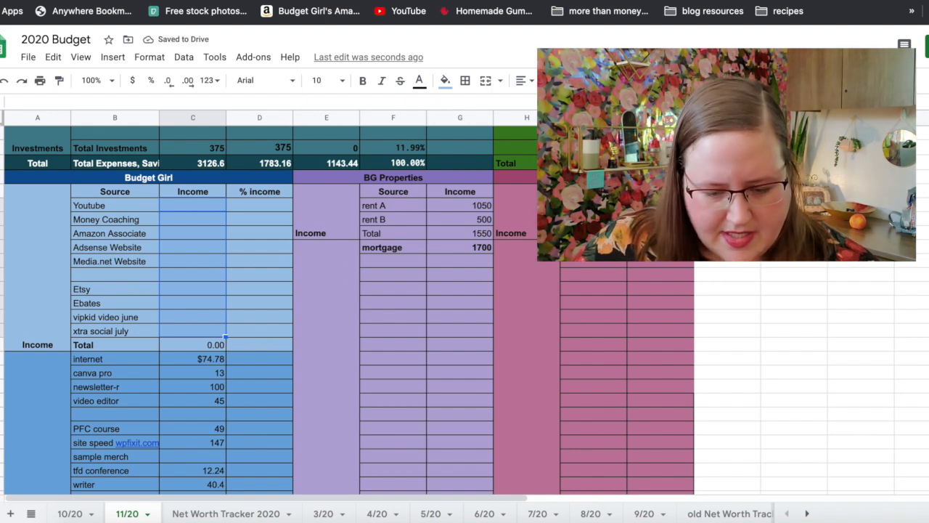
Step: Clear the Budget Girl expense amounts from newsletter-r through new newsletter and the labels from PFC course through tfd conference
scroll(269, 305, down, 4)
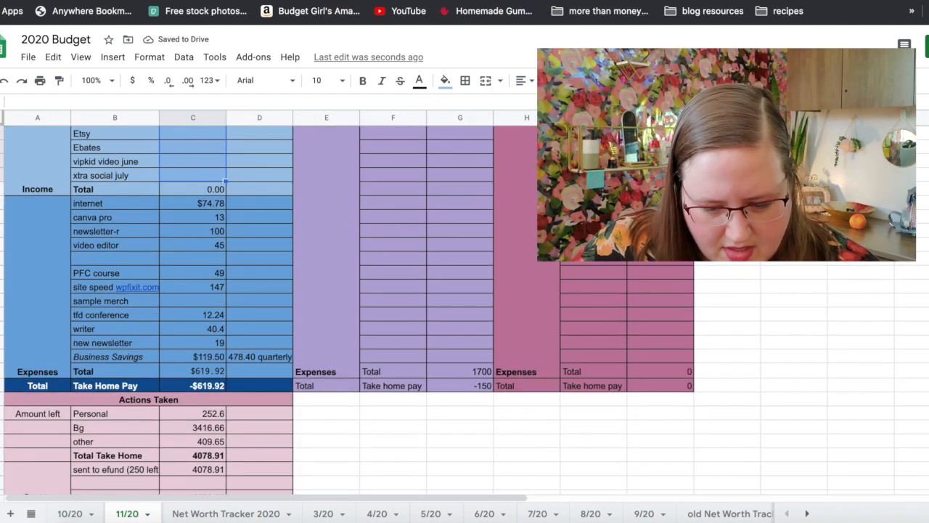
drag(216, 235, 207, 343)
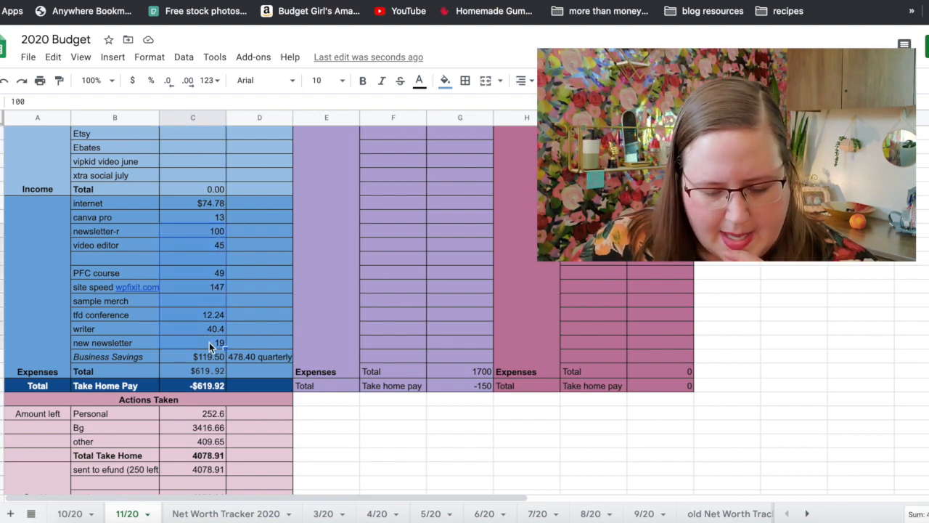
key(Delete)
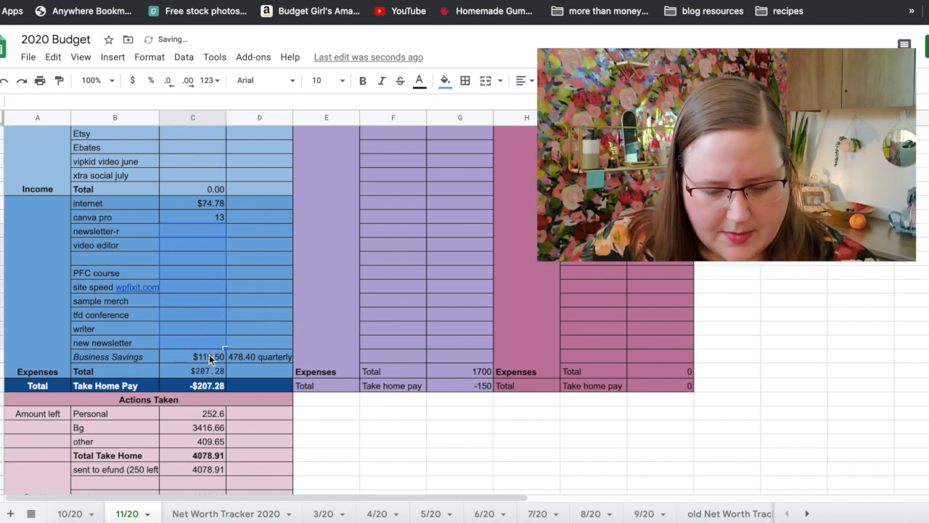
click(100, 275)
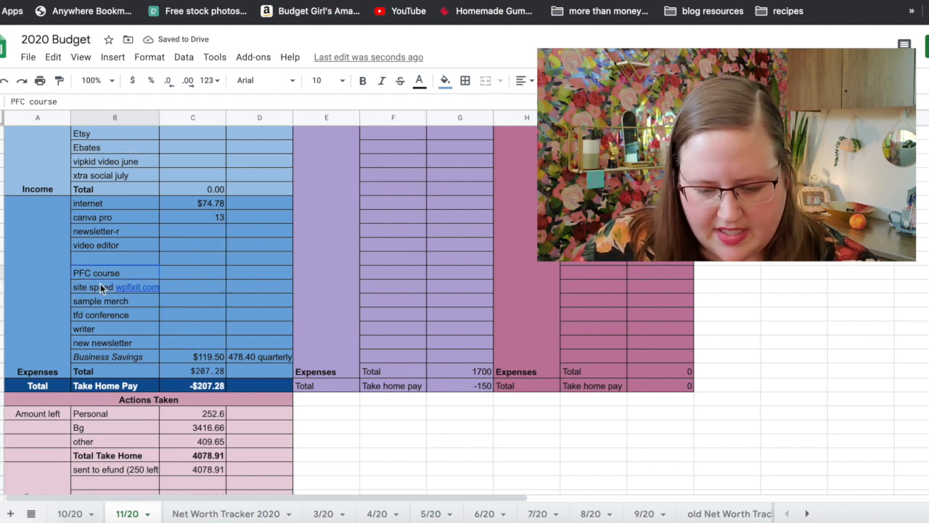
shift+click(102, 313)
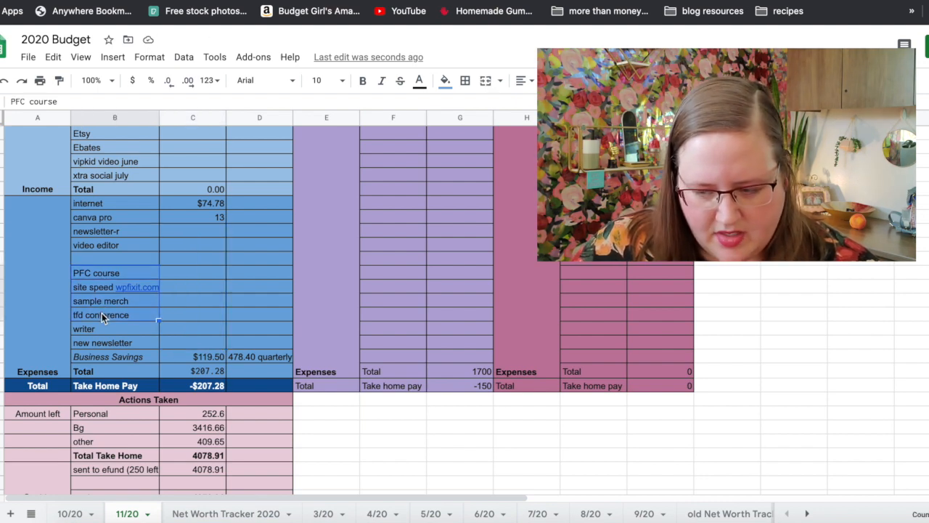
key(Delete)
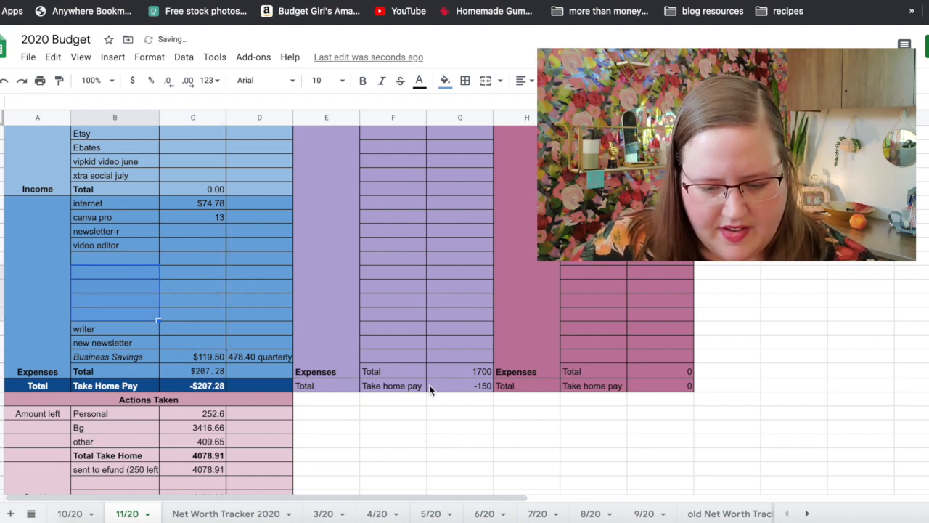
click(454, 426)
Step: Clear the Personal, Bg, other and sent to efund amounts and the closing-date note in the Actions Taken table, keeping its totals
scroll(455, 426, down, 1)
scroll(465, 290, down, 3)
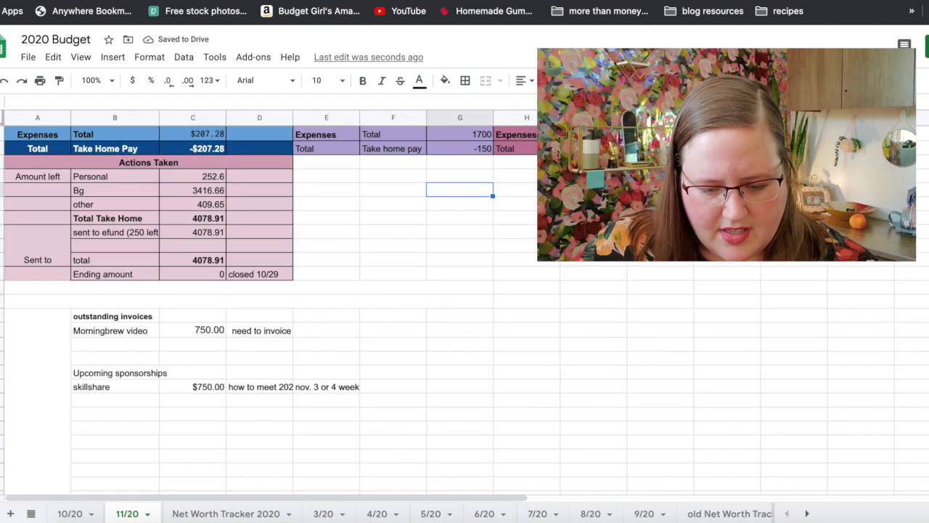
click(202, 207)
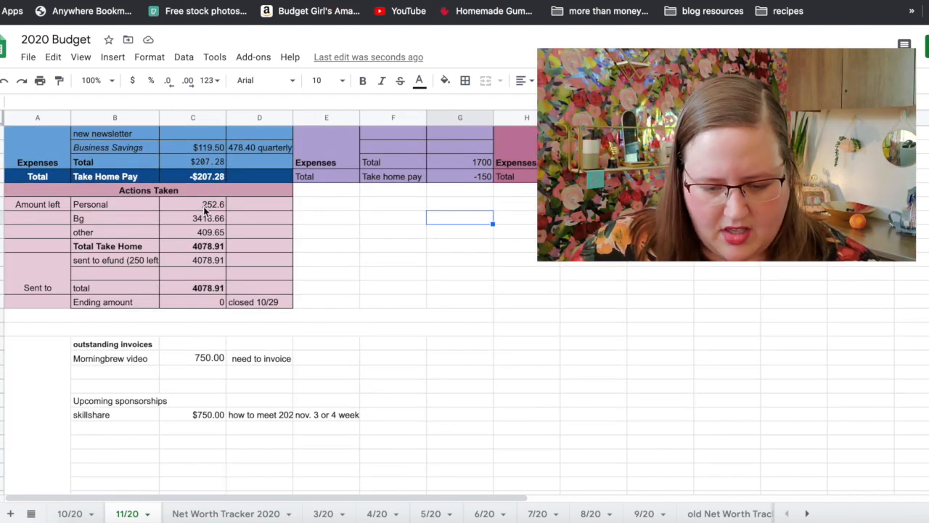
key(Delete)
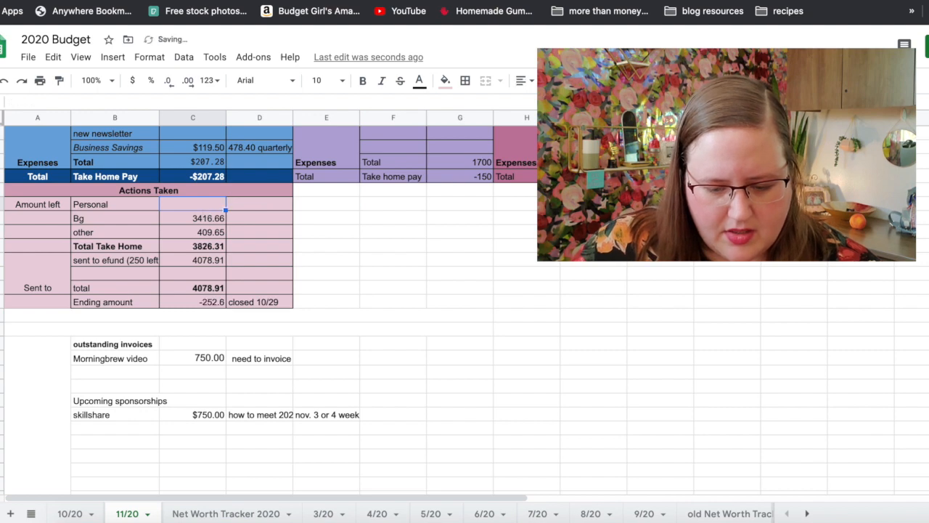
click(207, 220)
key(Delete)
click(204, 232)
key(Delete)
click(191, 260)
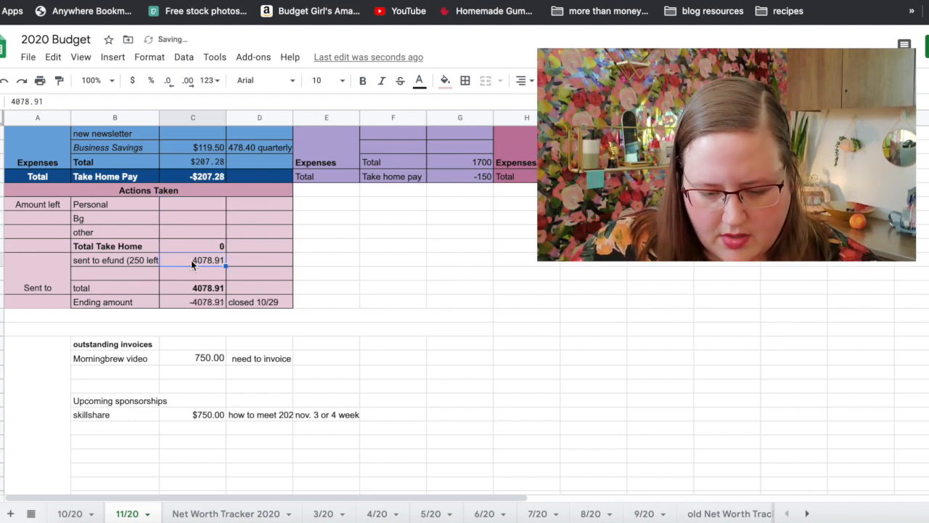
key(Delete)
click(254, 304)
key(Delete)
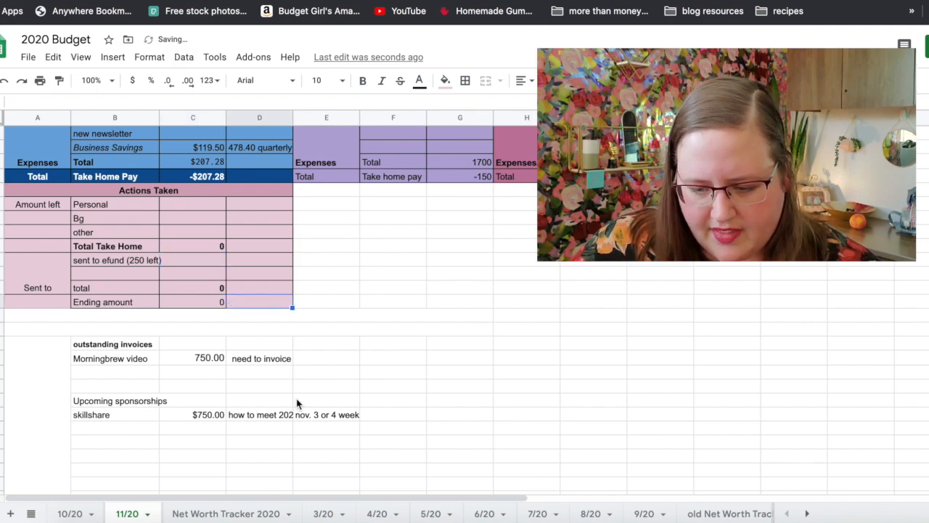
Step: Record a personal spending entry of 12 labelled "rory nail trim" in the first row of the November Spending table
scroll(465, 309, up, 5)
scroll(465, 310, up, 5)
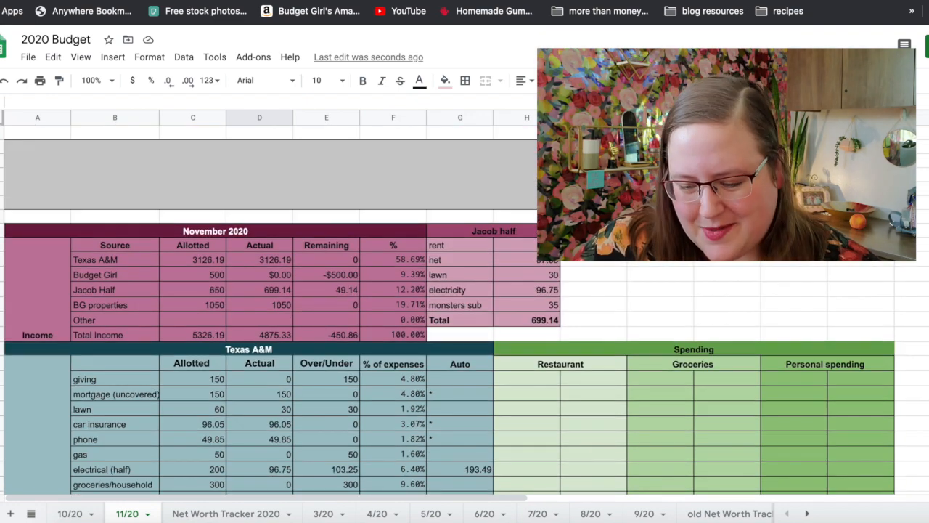
scroll(464, 309, down, 8)
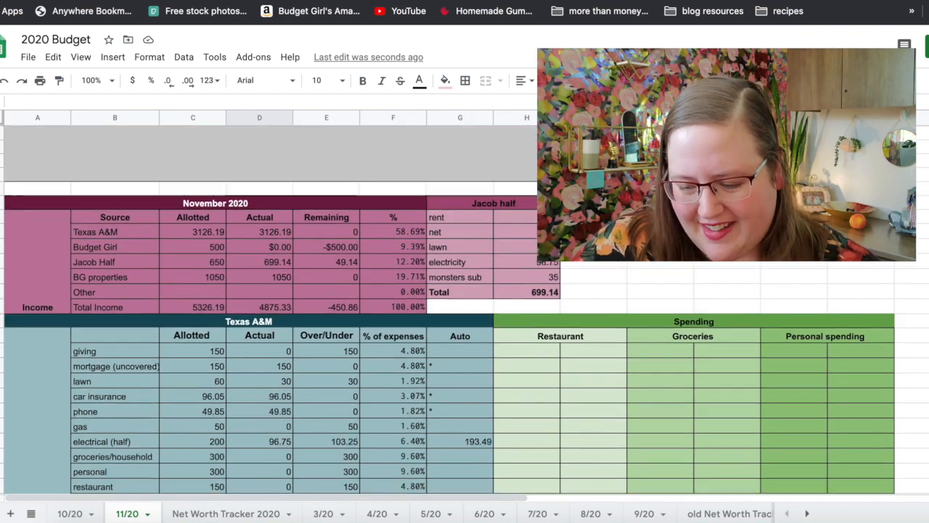
scroll(465, 310, up, 6)
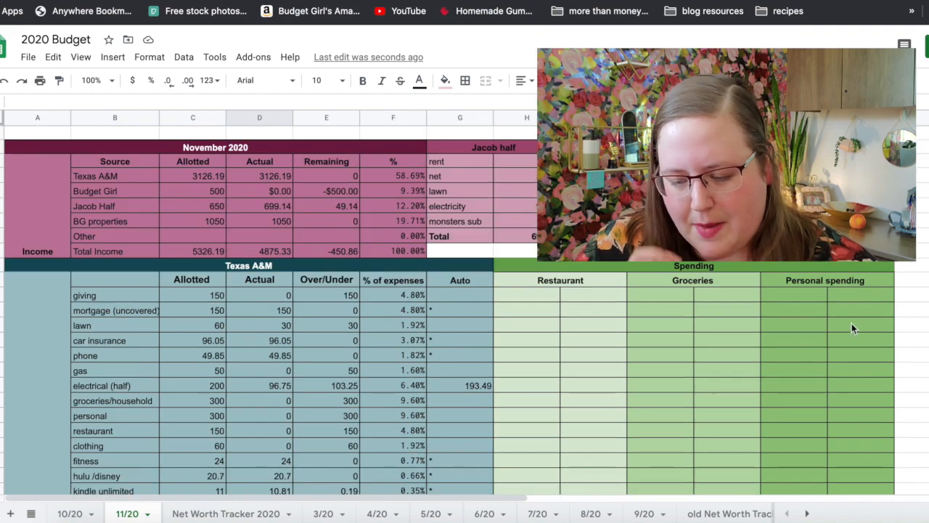
click(854, 297)
text(12)
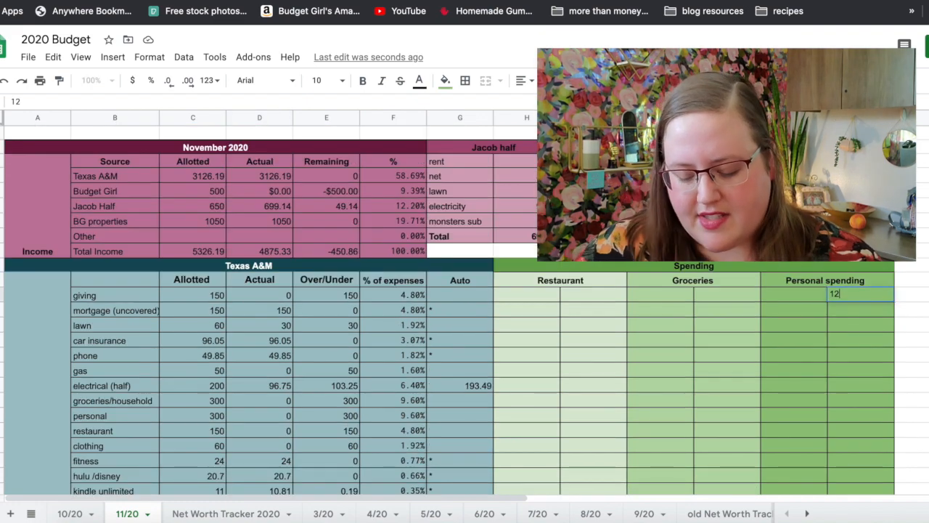
click(791, 289)
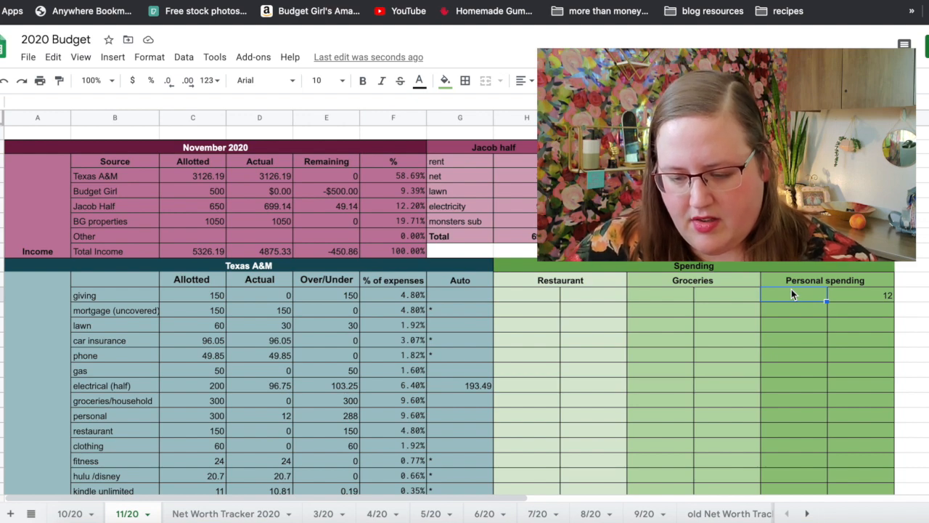
text(rory nail trim)
key(Return)
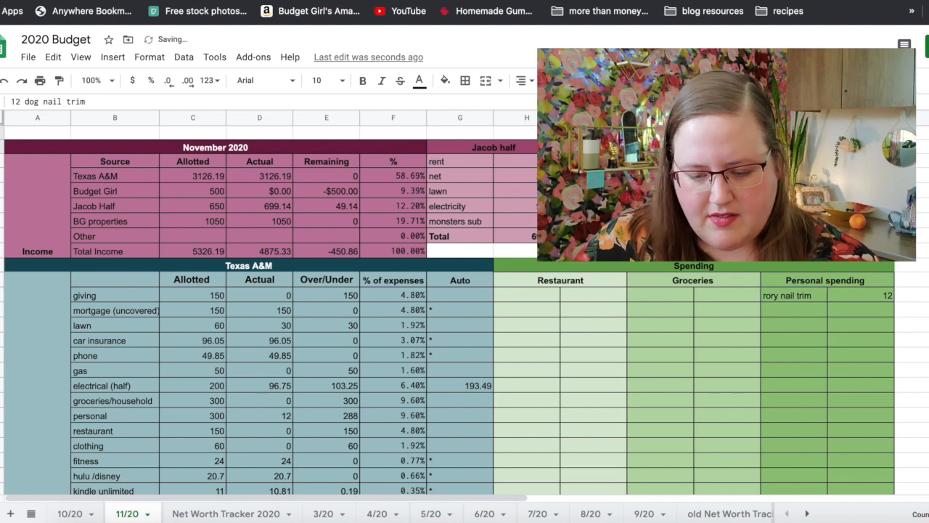
Step: Clear the "12 dog nail trim" note from the area above the November 2020 table
scroll(465, 310, up, 1)
key(Delete)
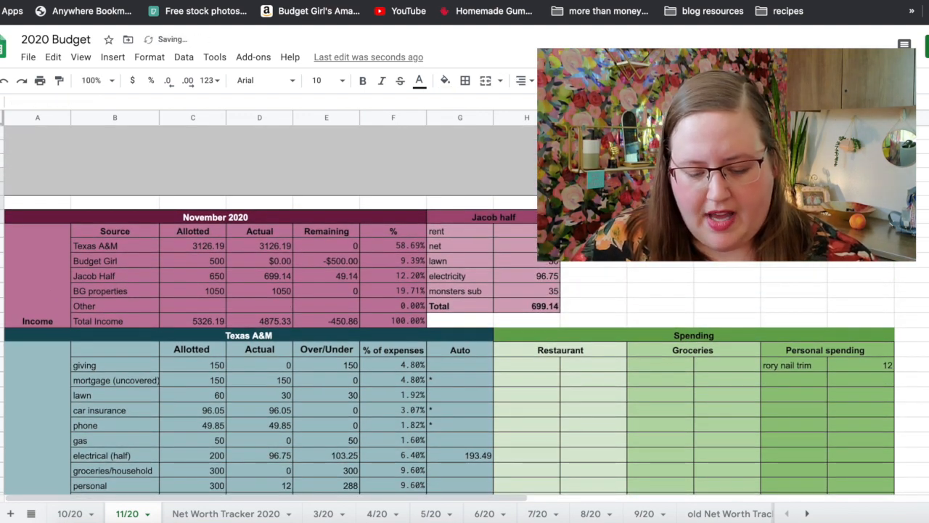
key(Up)
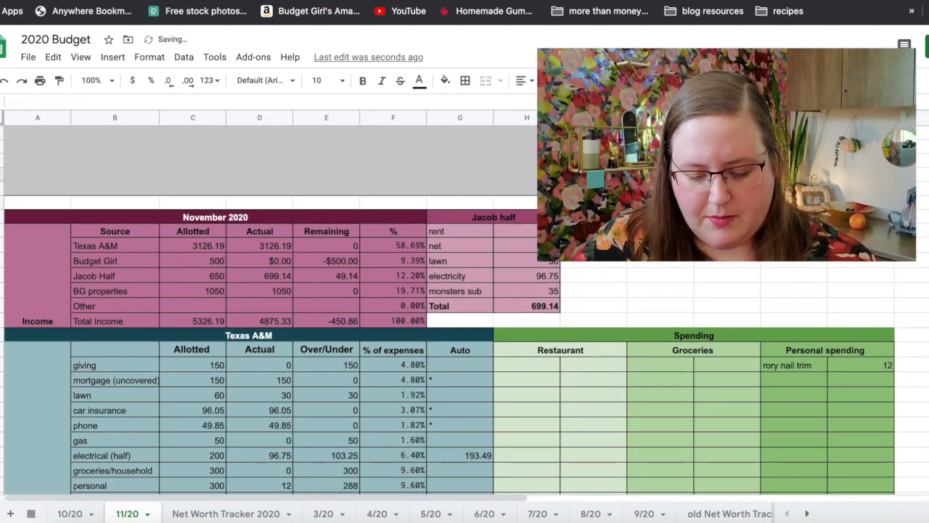
Step: Reorder the sheets so that 11/20 comes first, followed by Net Worth Tracker 2020 and 10/20
drag(76, 513, 131, 513)
drag(198, 512, 131, 516)
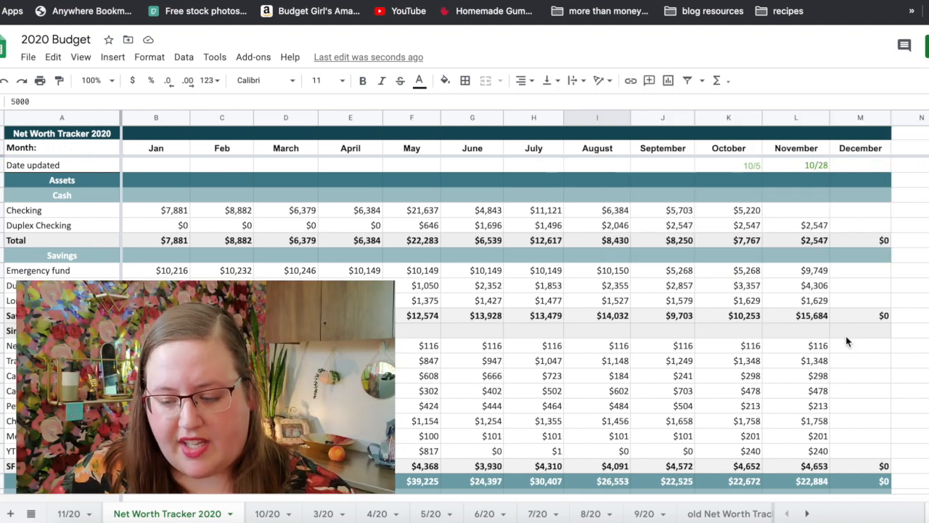
Step: Examine the November column of Net Worth Tracker 2020, from the Checking balance through savings, investments, property and debts to net worth
click(823, 212)
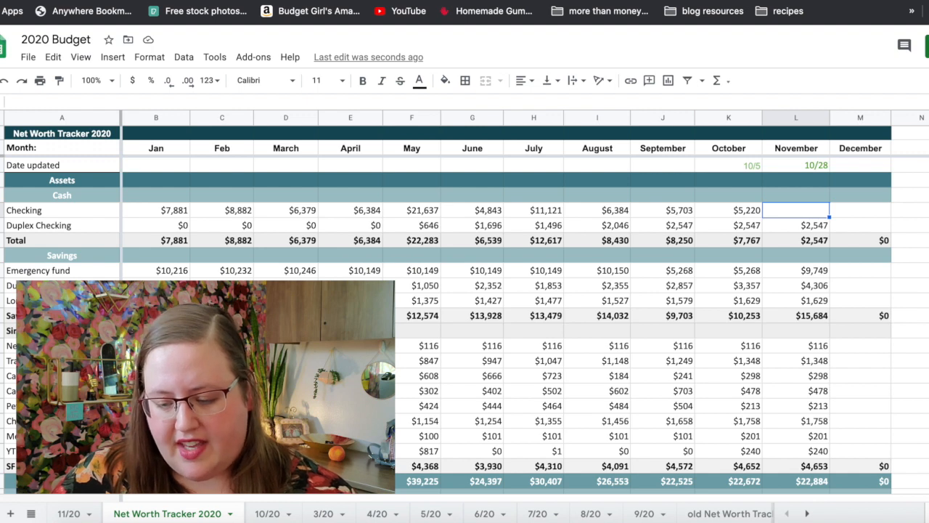
scroll(508, 327, down, 3)
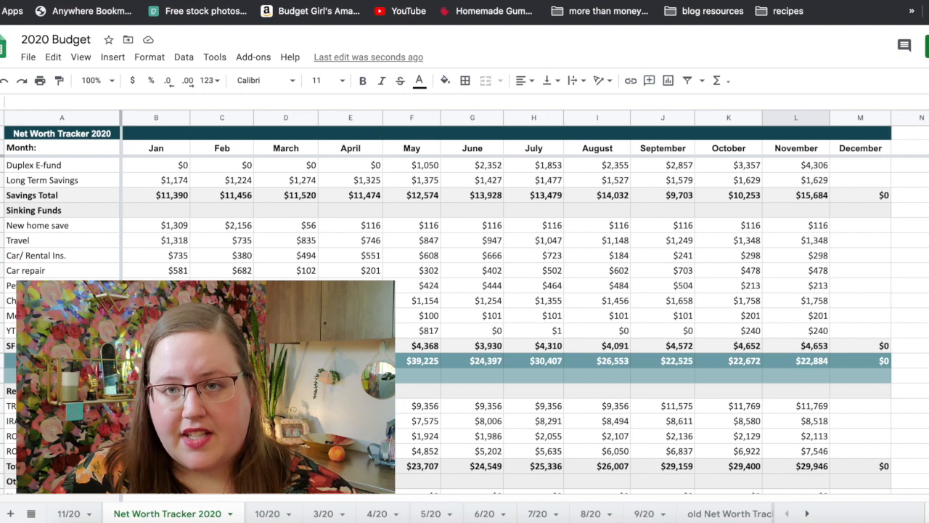
scroll(508, 327, up, 3)
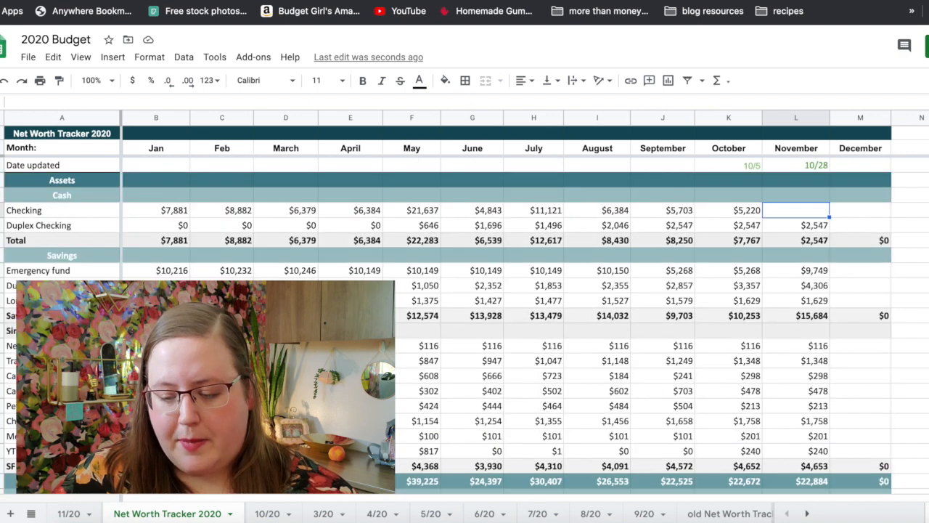
scroll(508, 326, down, 4)
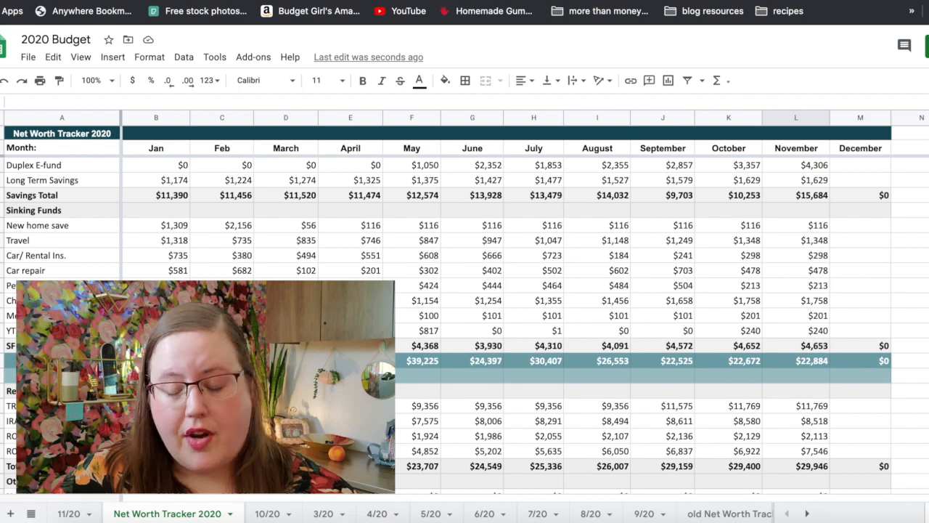
scroll(508, 327, down, 4)
scroll(508, 327, down, 3)
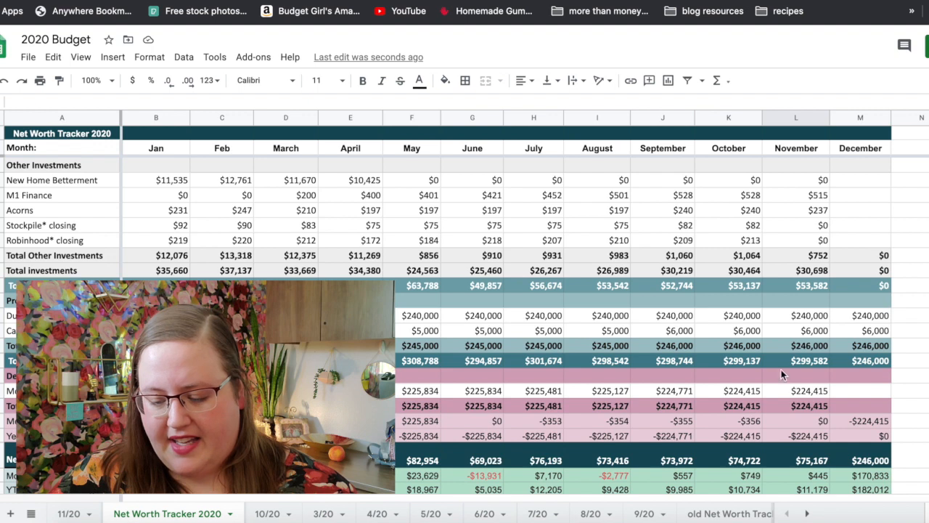
scroll(509, 319, down, 2)
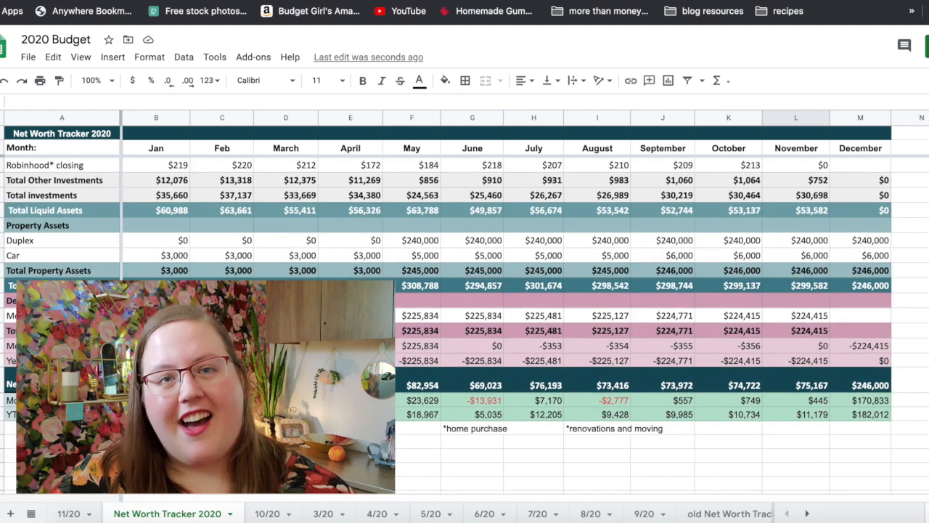
click(820, 391)
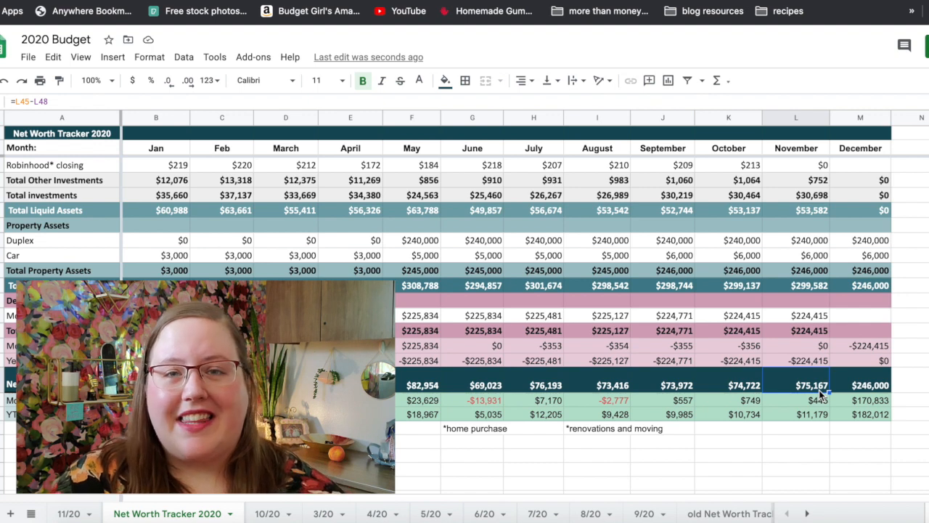